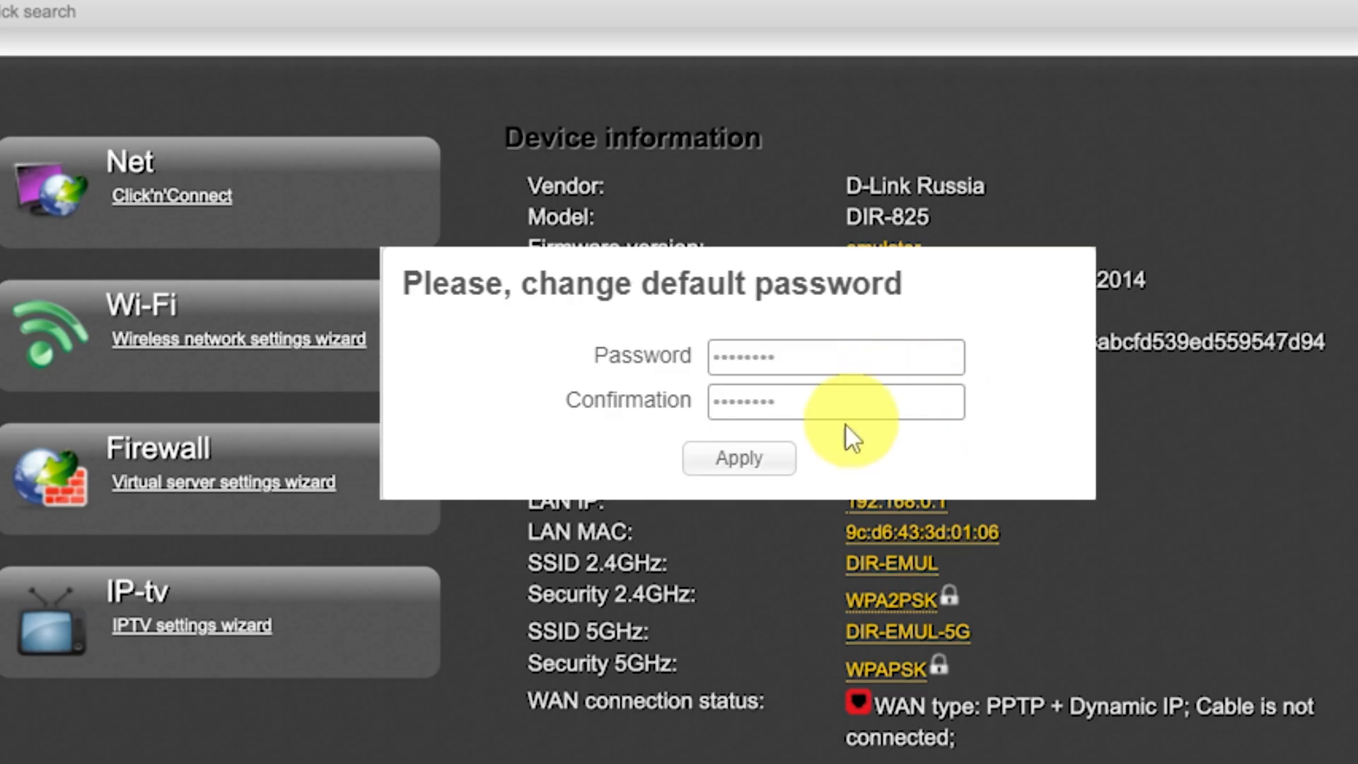
Apply the new administrator password and log back in as admin with it
{"action": "left_click", "coordinate": [773, 462]}
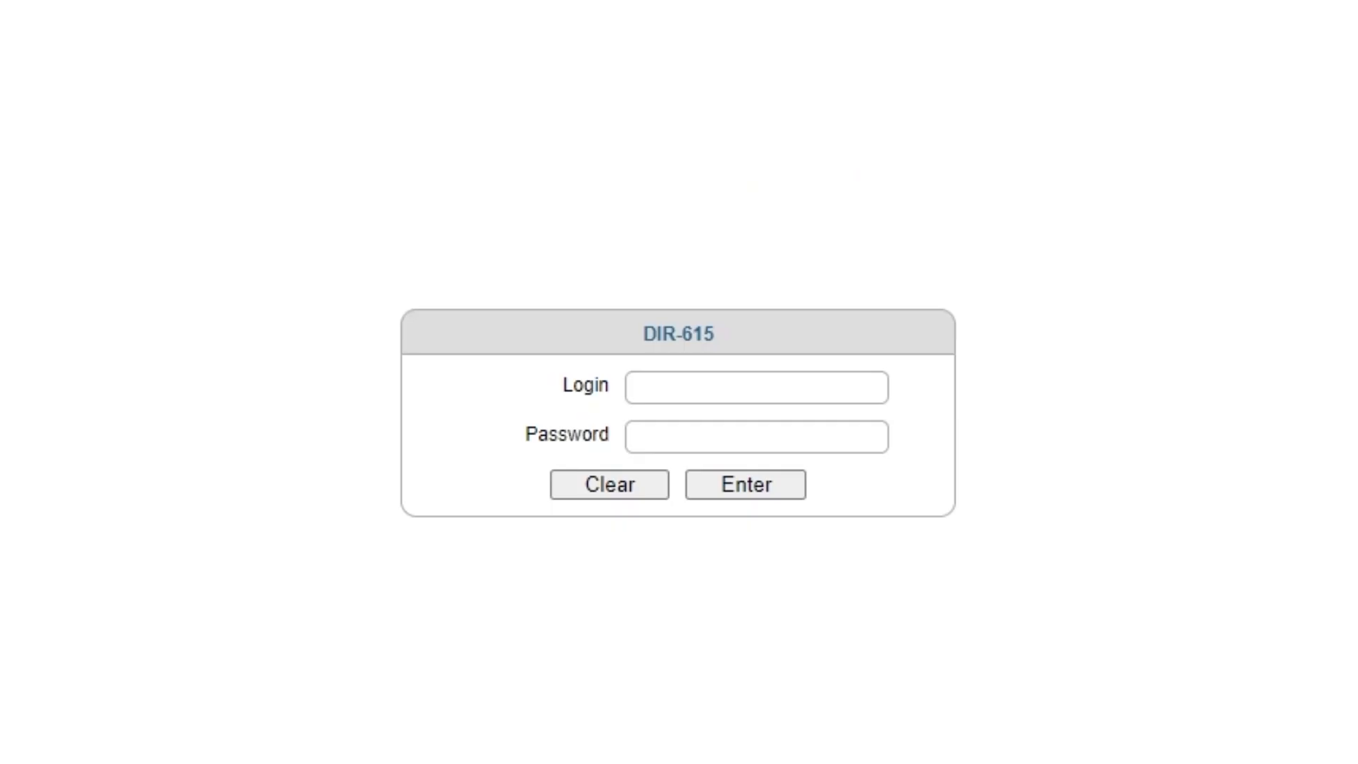
{"action": "left_click", "coordinate": [718, 384]}
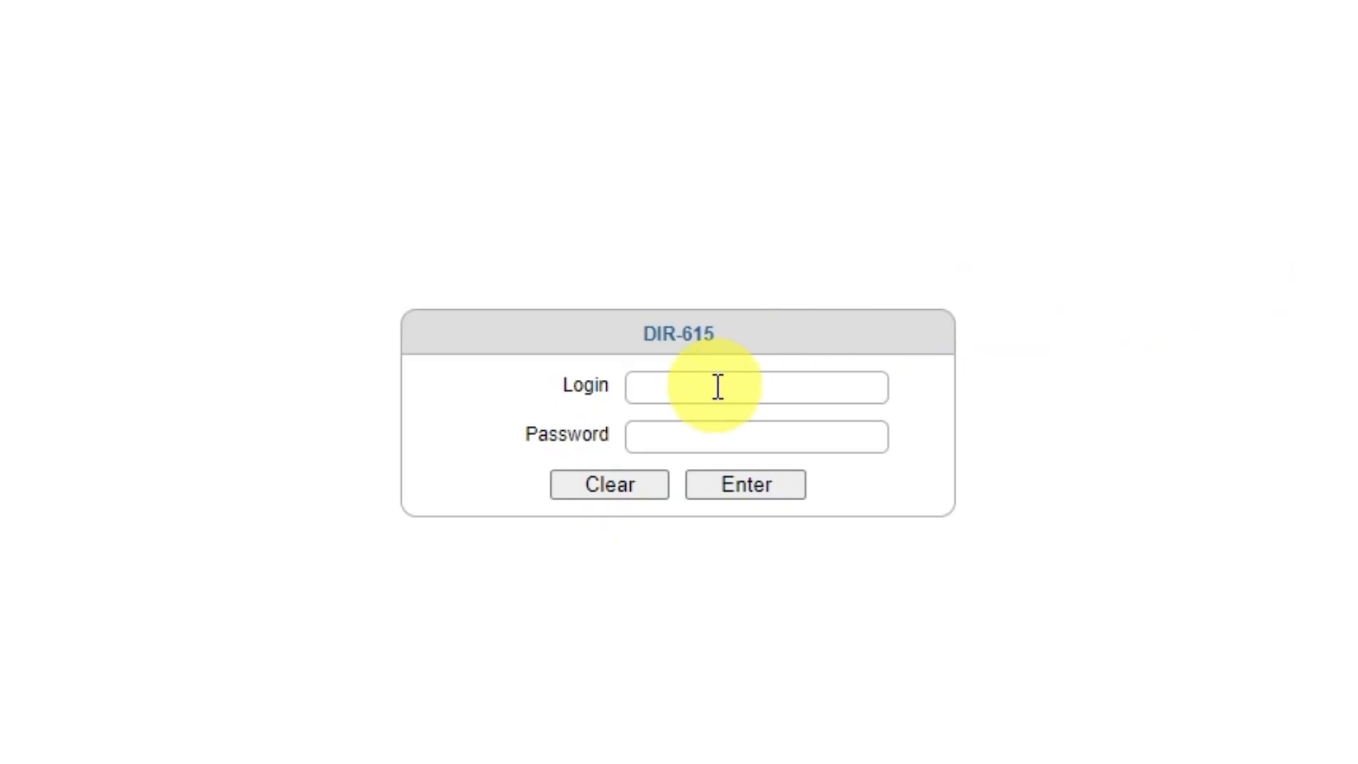
{"action": "type", "text": "admin"}
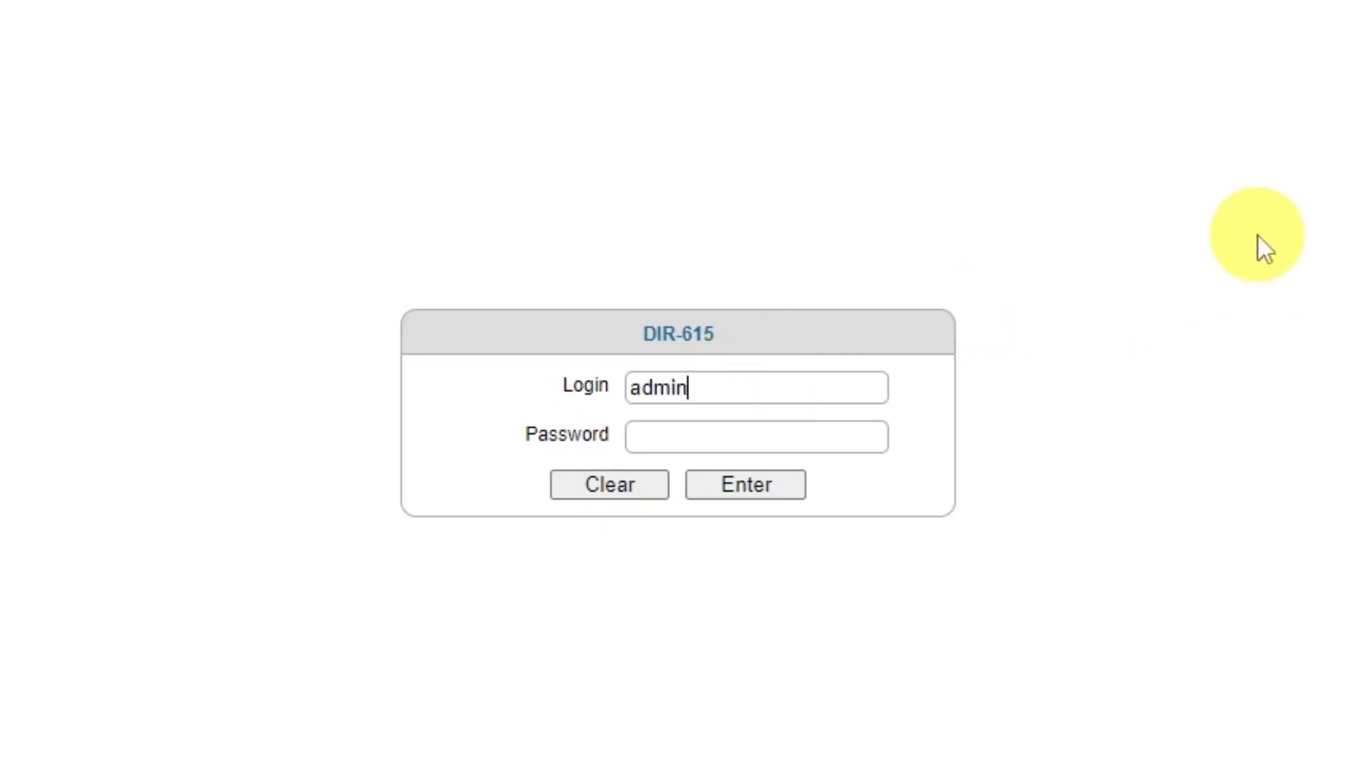
{"action": "left_click", "coordinate": [800, 438]}
{"action": "type", "text": "admin123"}
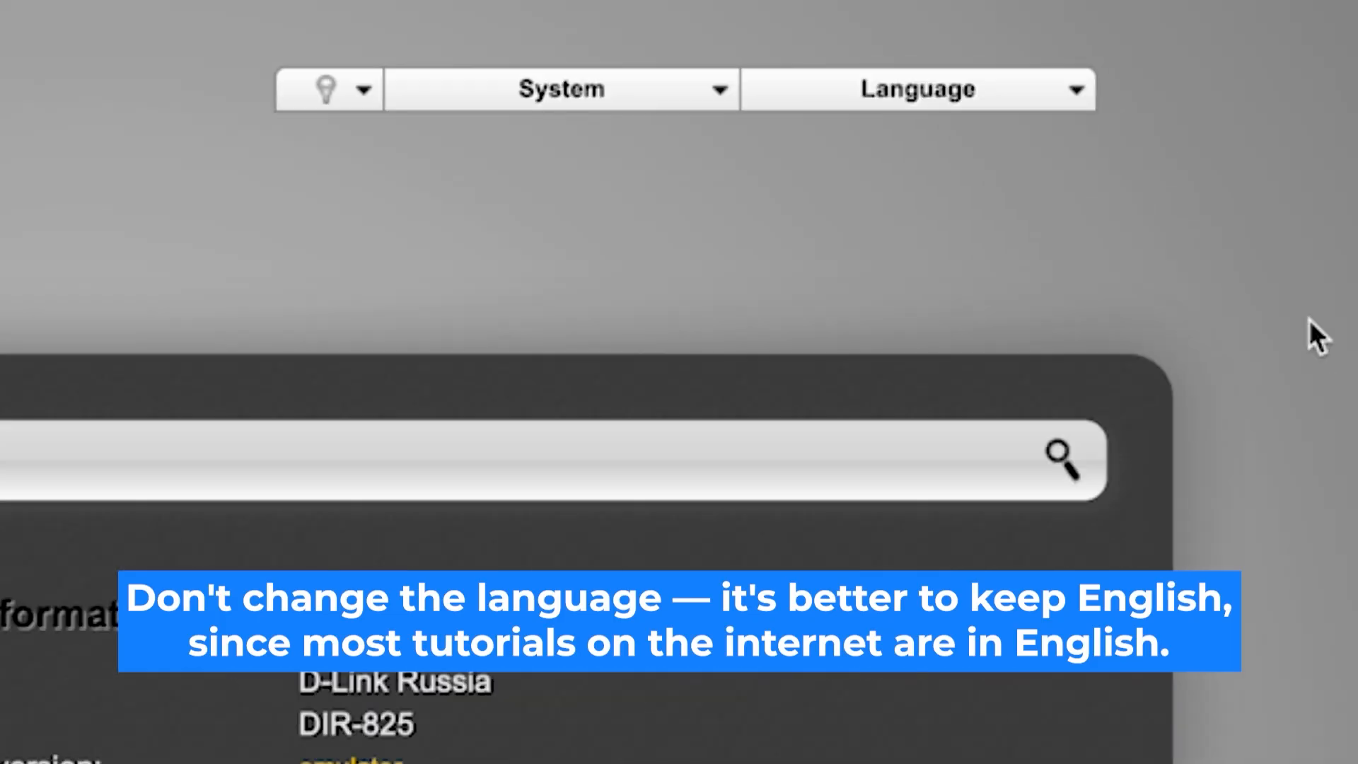
Launch the Click'n'Connect wizard past the cable instructions and keep the provider as Manually
{"action": "left_click", "coordinate": [1092, 91]}
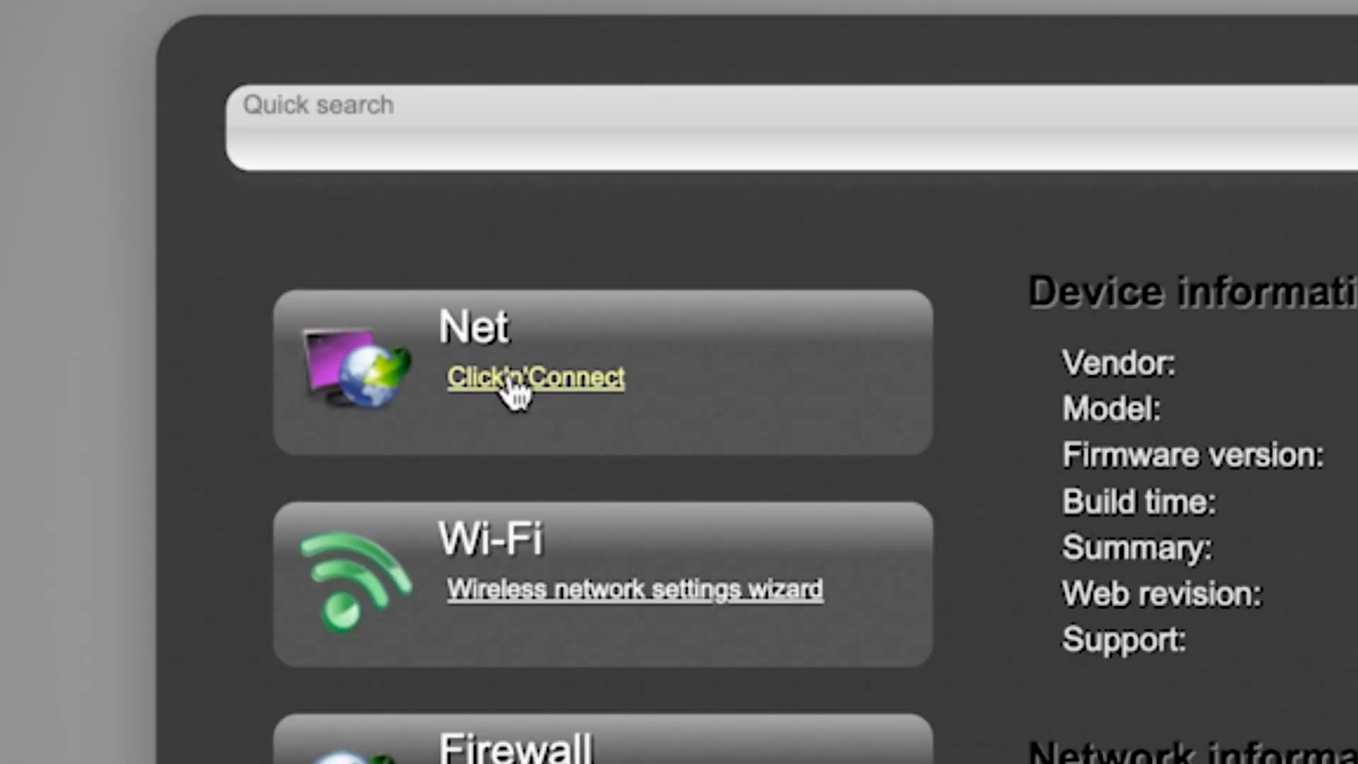
{"action": "left_click", "coordinate": [234, 220]}
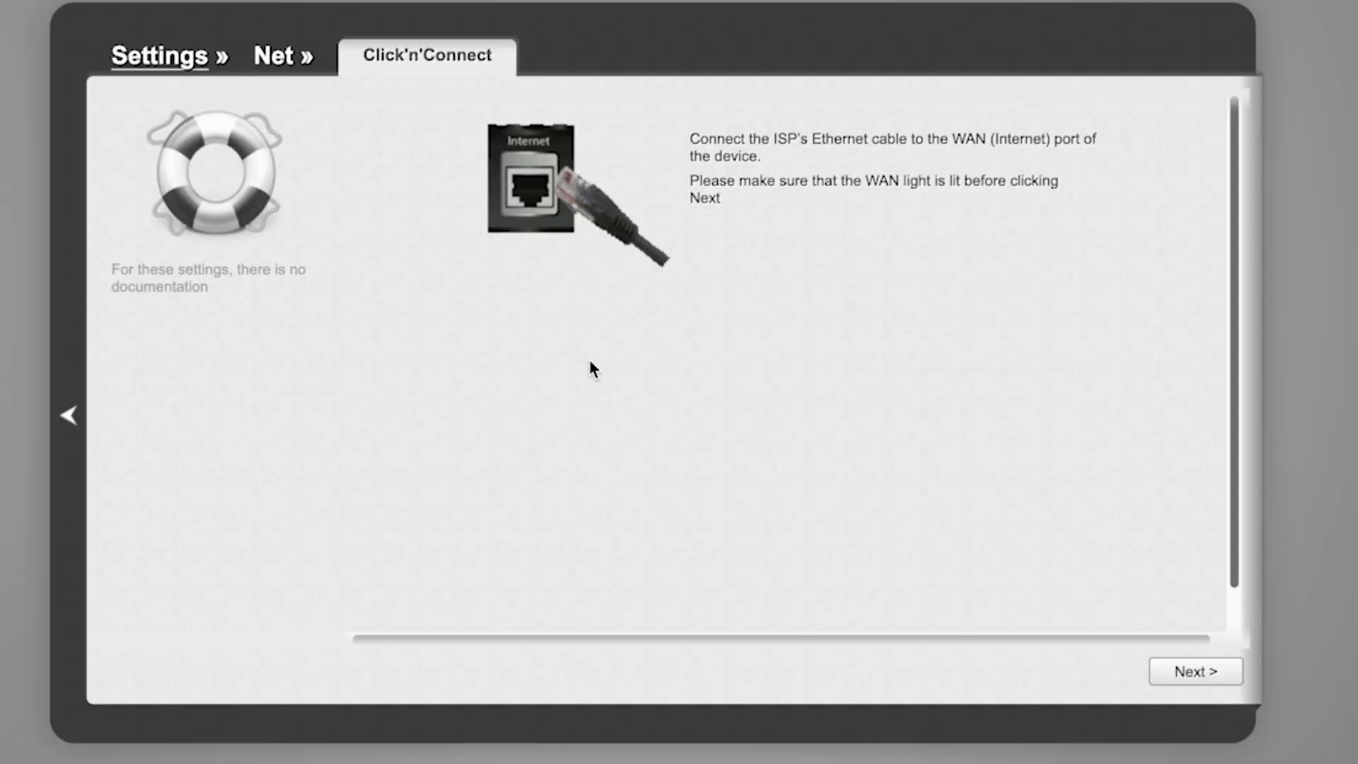
{"action": "scroll", "coordinate": [1102, 426], "scroll_direction": "down", "scroll_amount": 2}
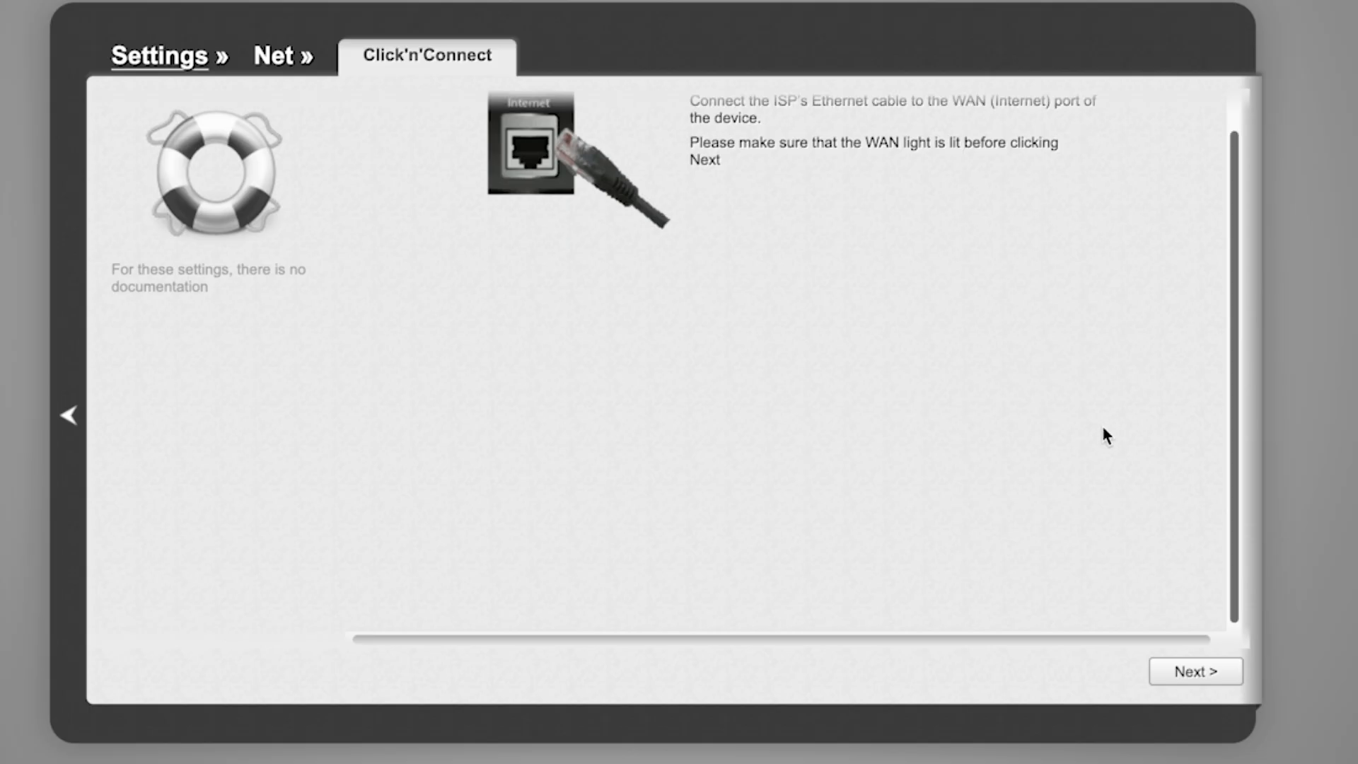
{"action": "scroll", "coordinate": [1105, 428], "scroll_direction": "up", "scroll_amount": 2}
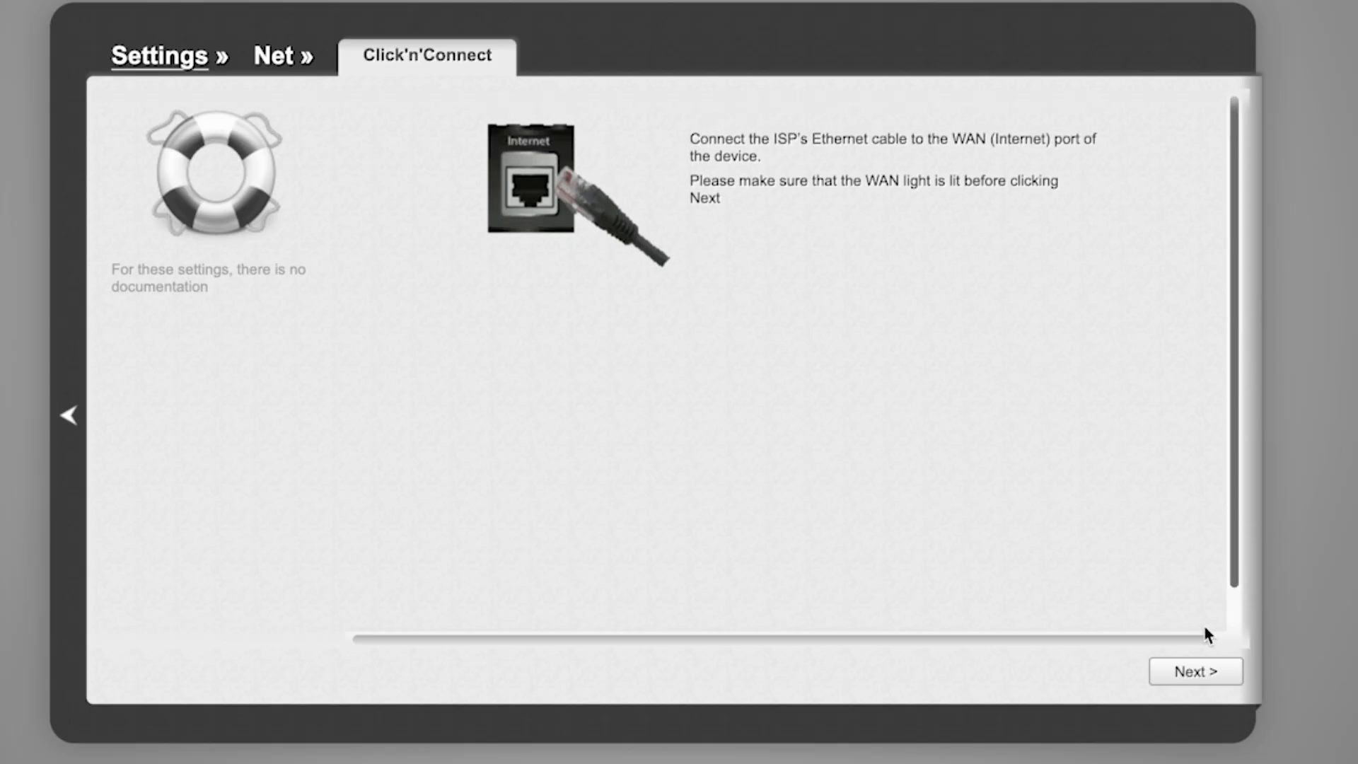
{"action": "left_click", "coordinate": [1213, 674]}
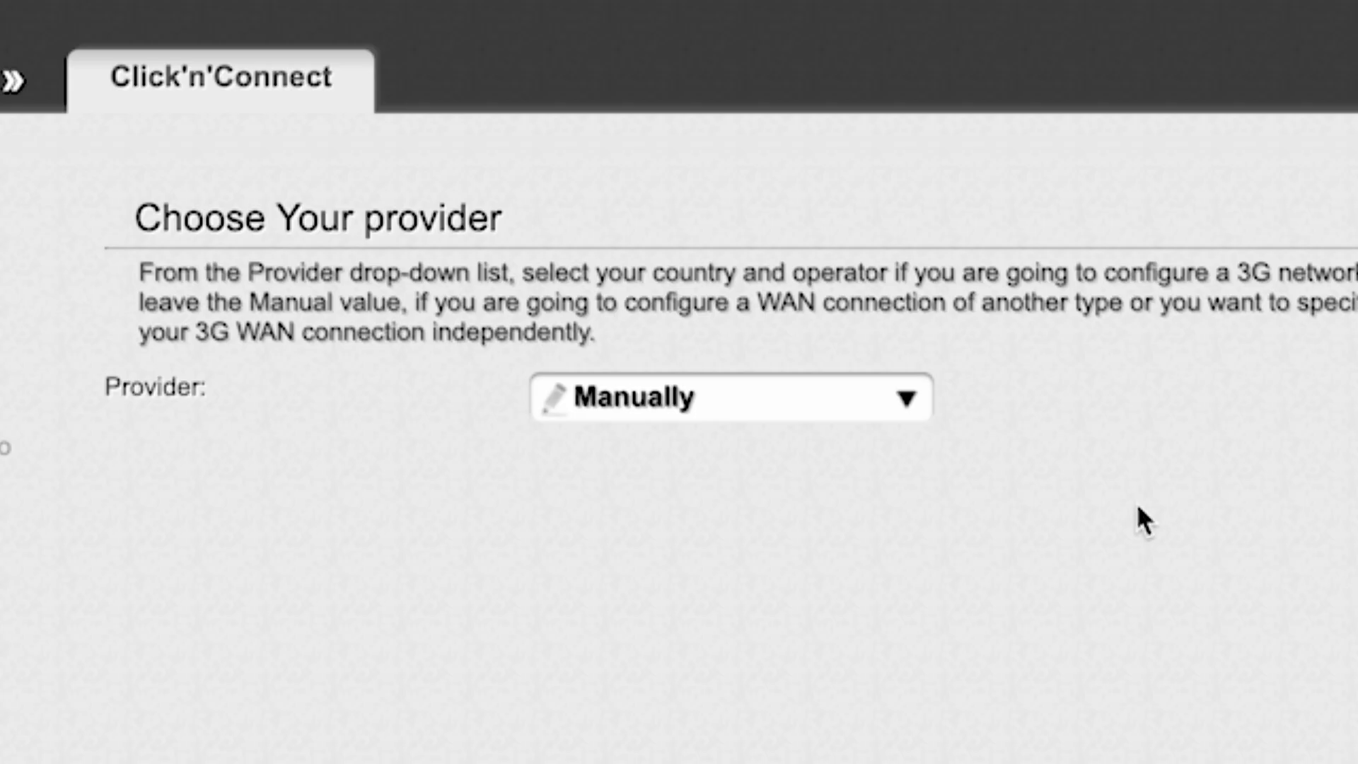
{"action": "left_click", "coordinate": [889, 379]}
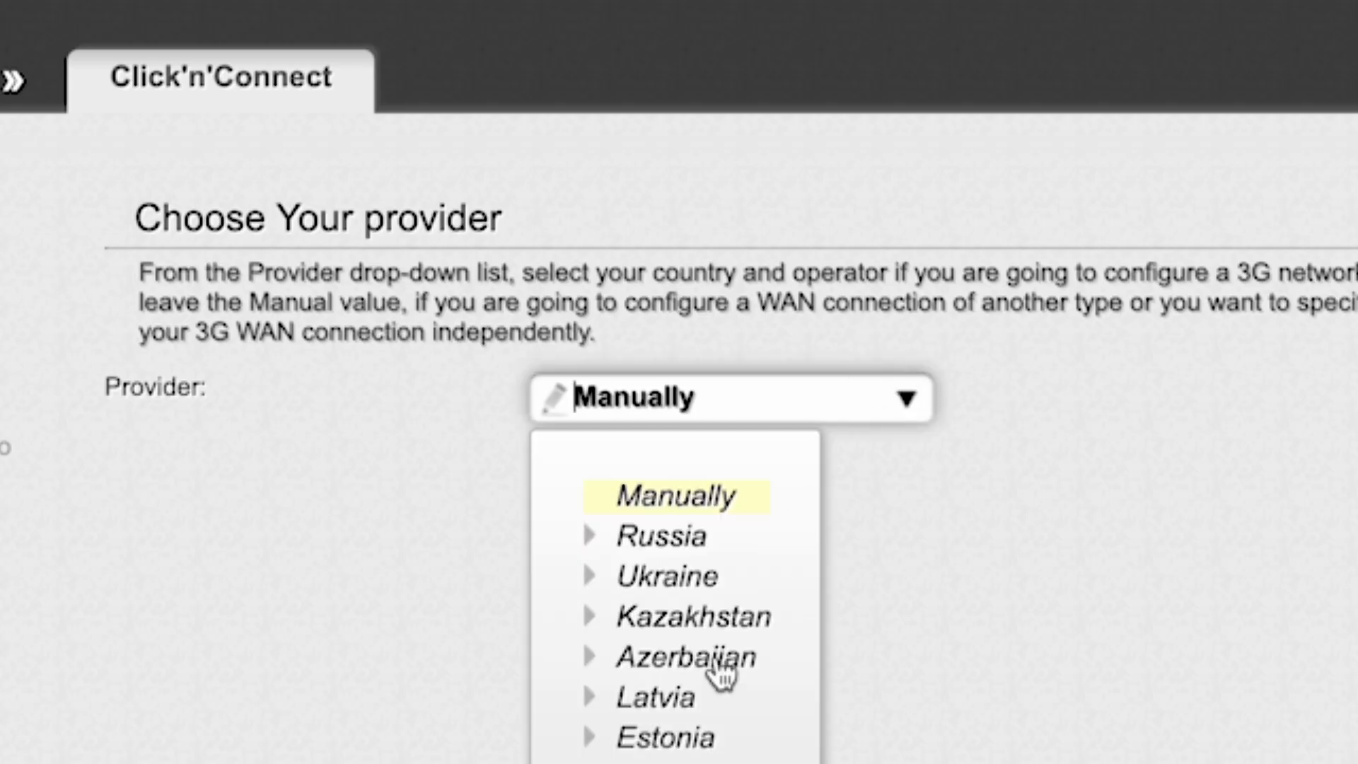
{"action": "left_click", "coordinate": [908, 402]}
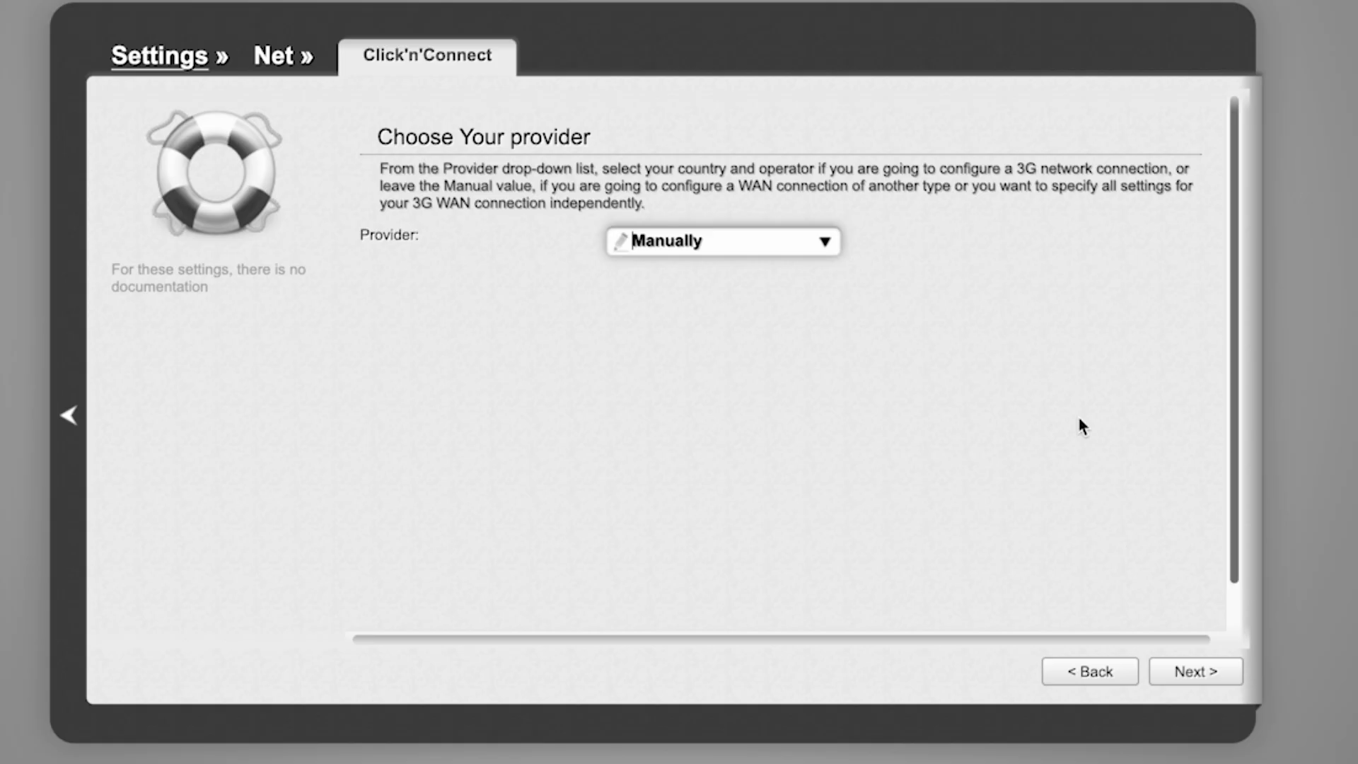
Choose Dynamic IP as the connection type, keeping the name dynamic_Internet_4 with automatic DNS
{"action": "left_click", "coordinate": [1203, 674]}
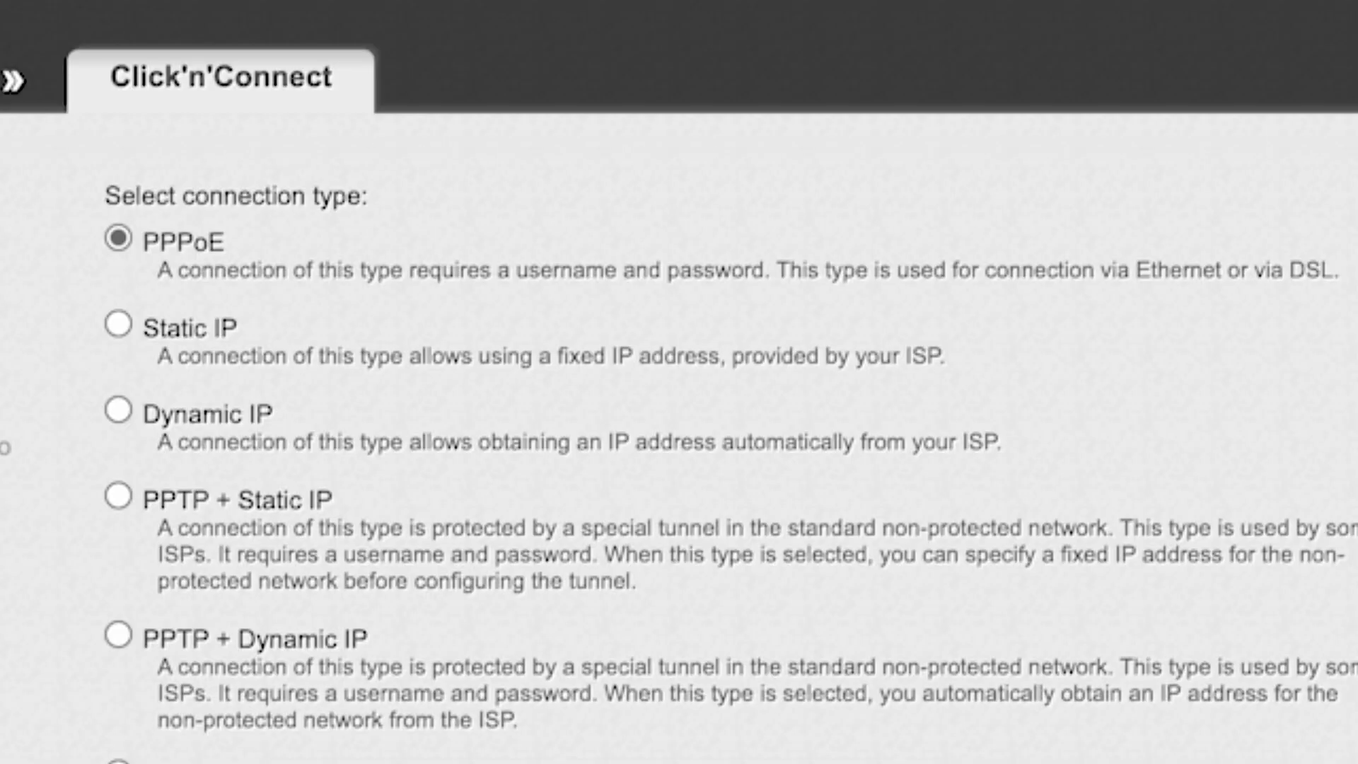
{"action": "scroll", "coordinate": [708, 452], "scroll_direction": "down", "scroll_amount": 4}
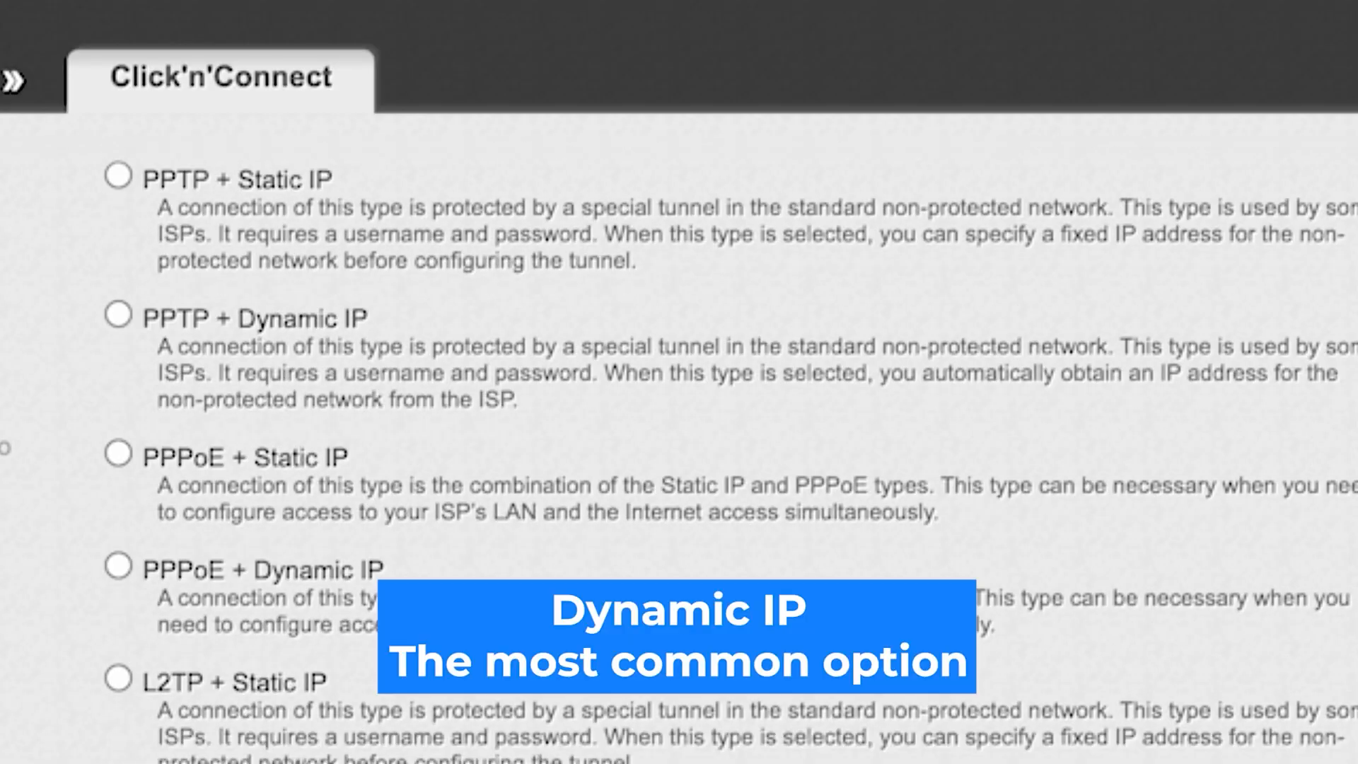
{"action": "scroll", "coordinate": [707, 452], "scroll_direction": "down", "scroll_amount": 4}
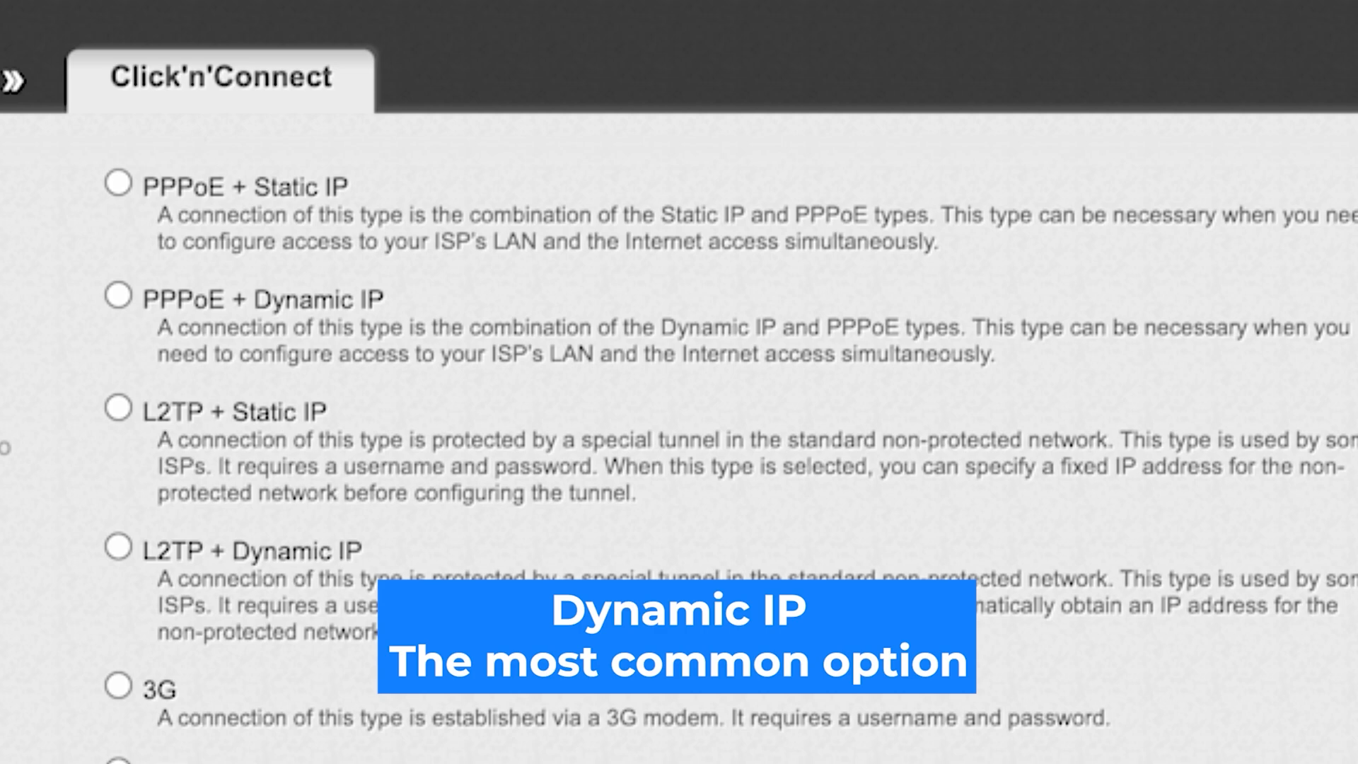
{"action": "scroll", "coordinate": [707, 452], "scroll_direction": "up", "scroll_amount": 9}
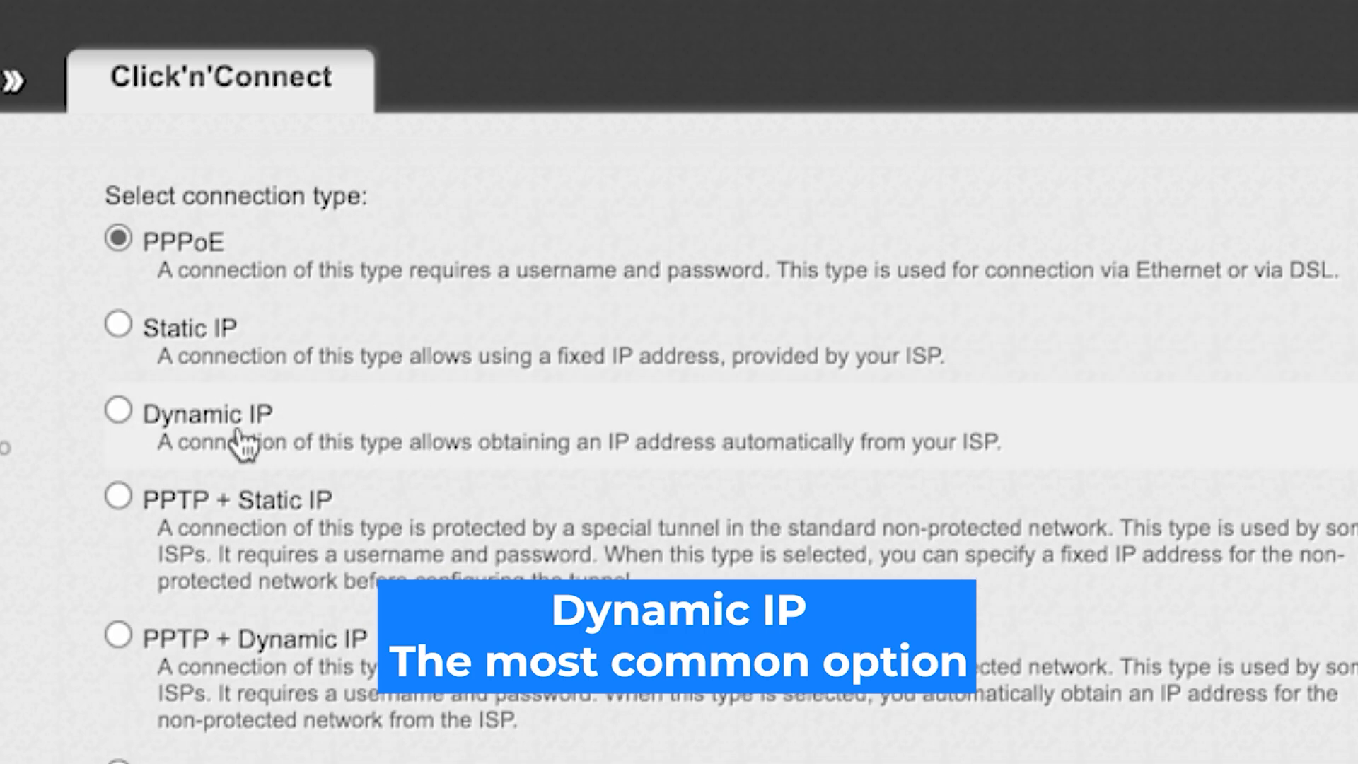
{"action": "left_click", "coordinate": [117, 407]}
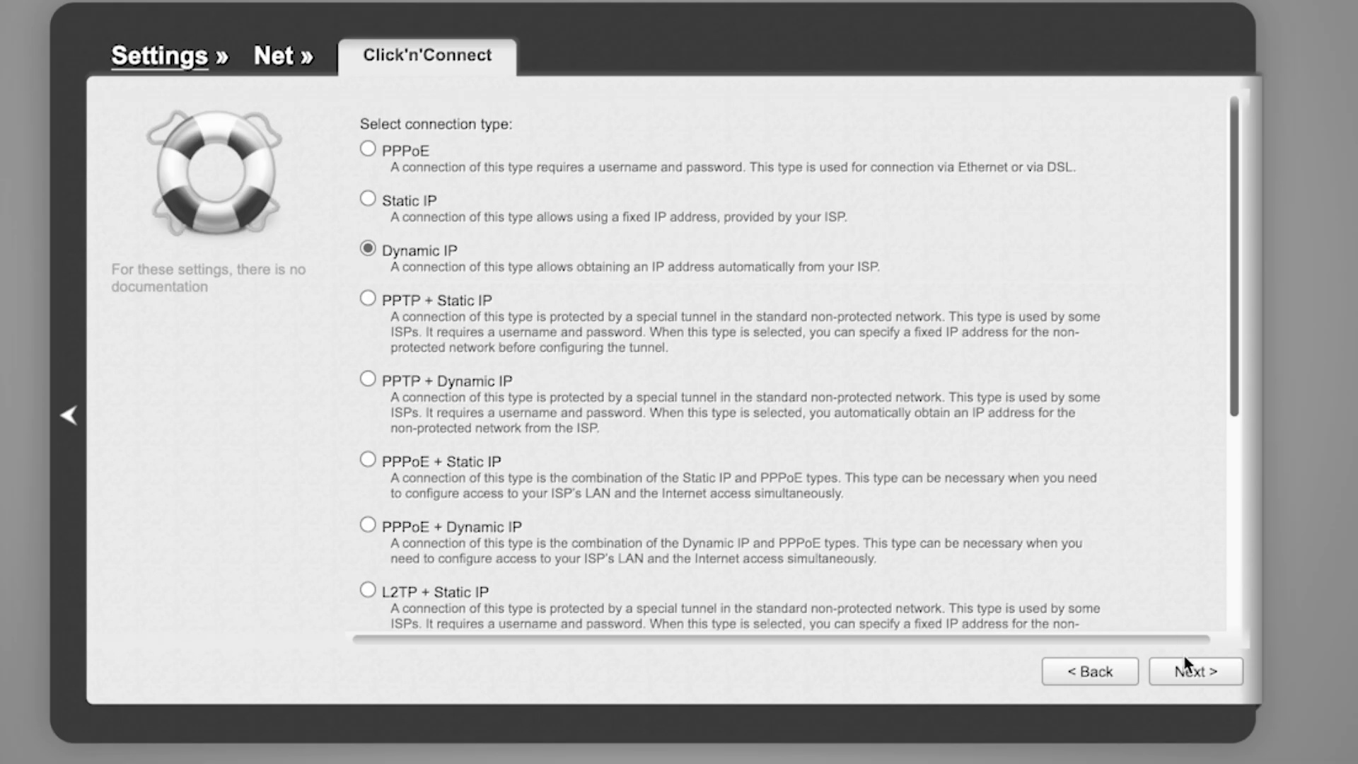
{"action": "left_click", "coordinate": [1195, 676]}
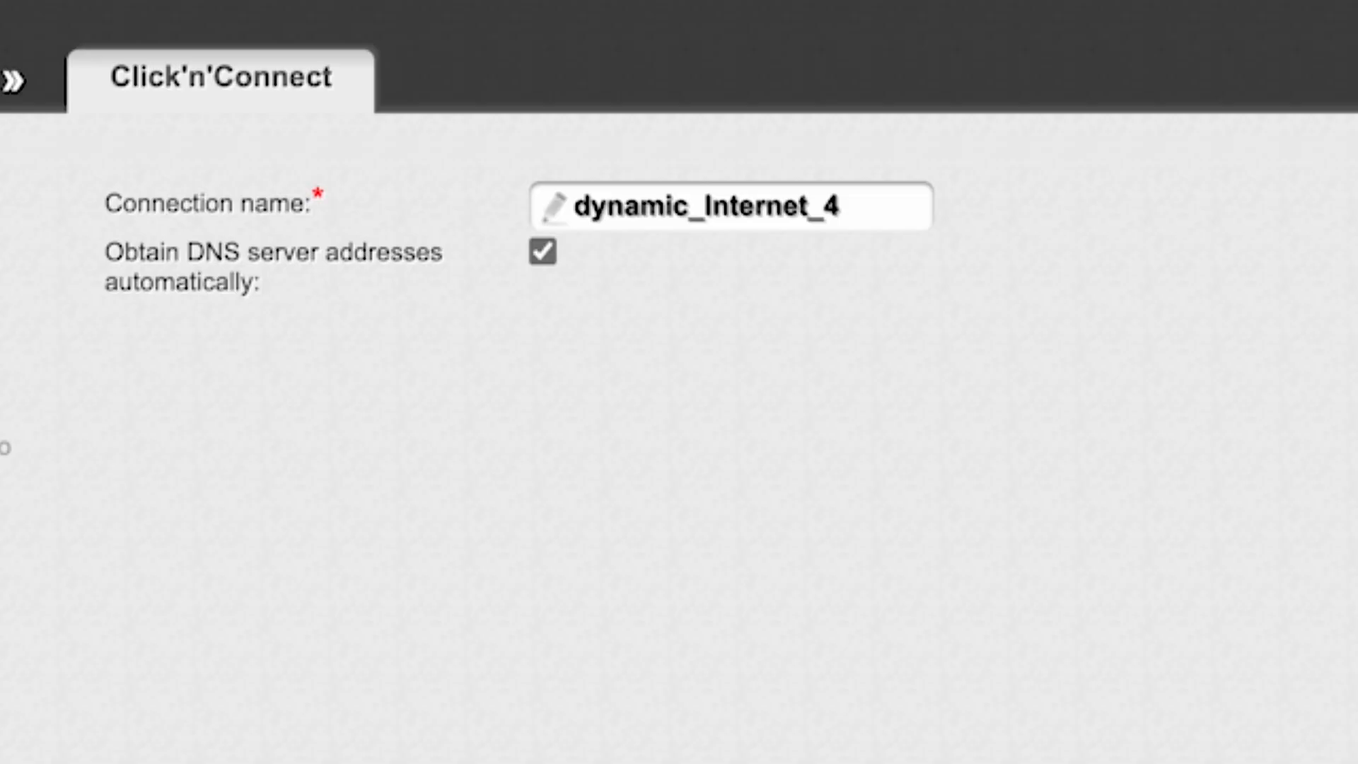
{"action": "left_click", "coordinate": [852, 208]}
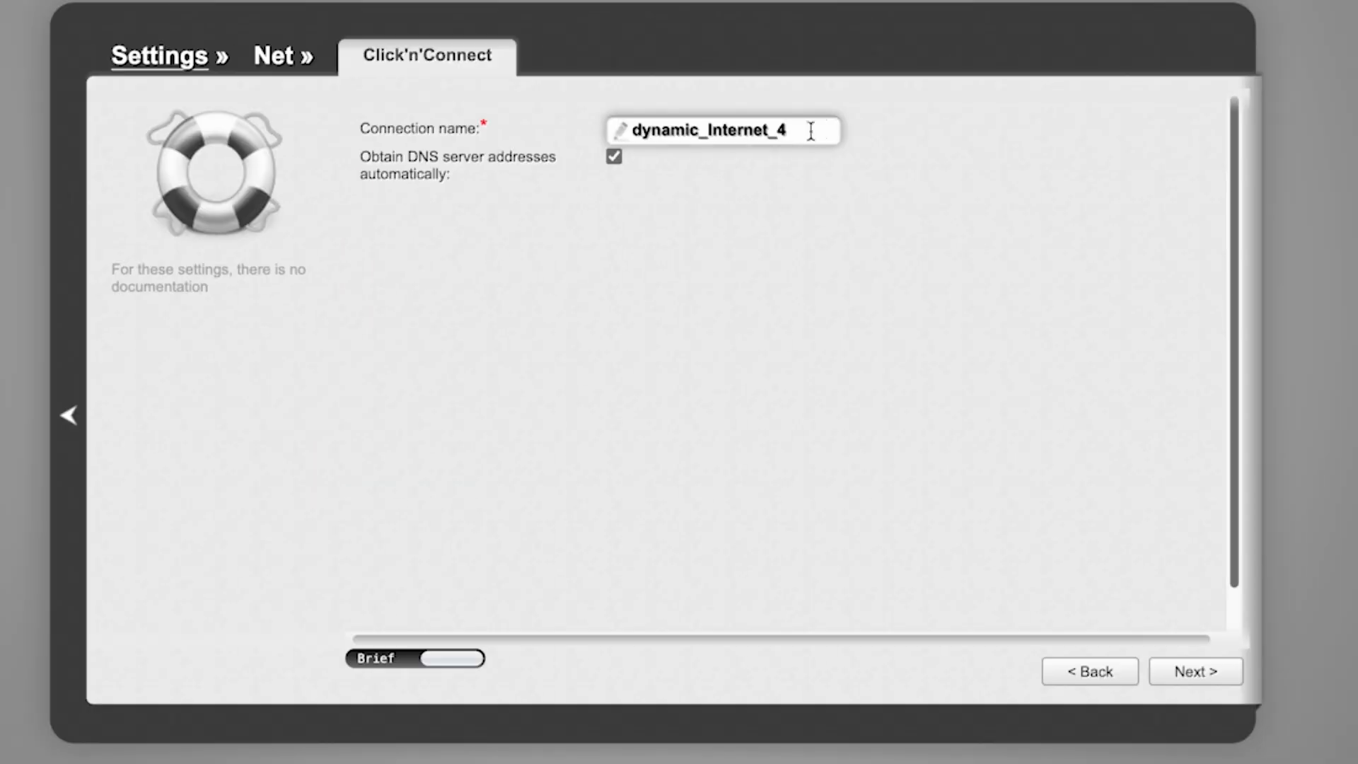
Apply the Dynamic IP connection, replacing the existing one, and continue past the google.com ping check
{"action": "left_click", "coordinate": [1184, 676]}
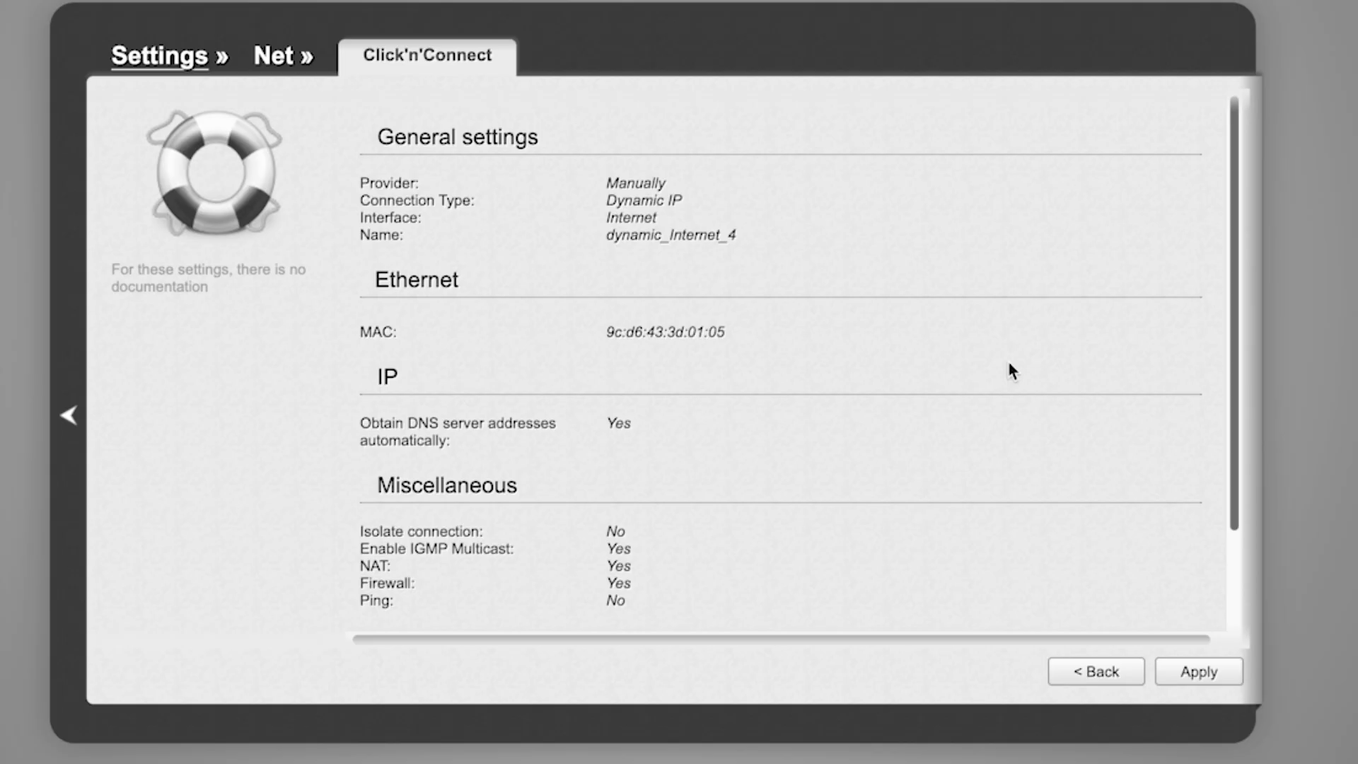
{"action": "scroll", "coordinate": [1009, 370], "scroll_direction": "down", "scroll_amount": 3}
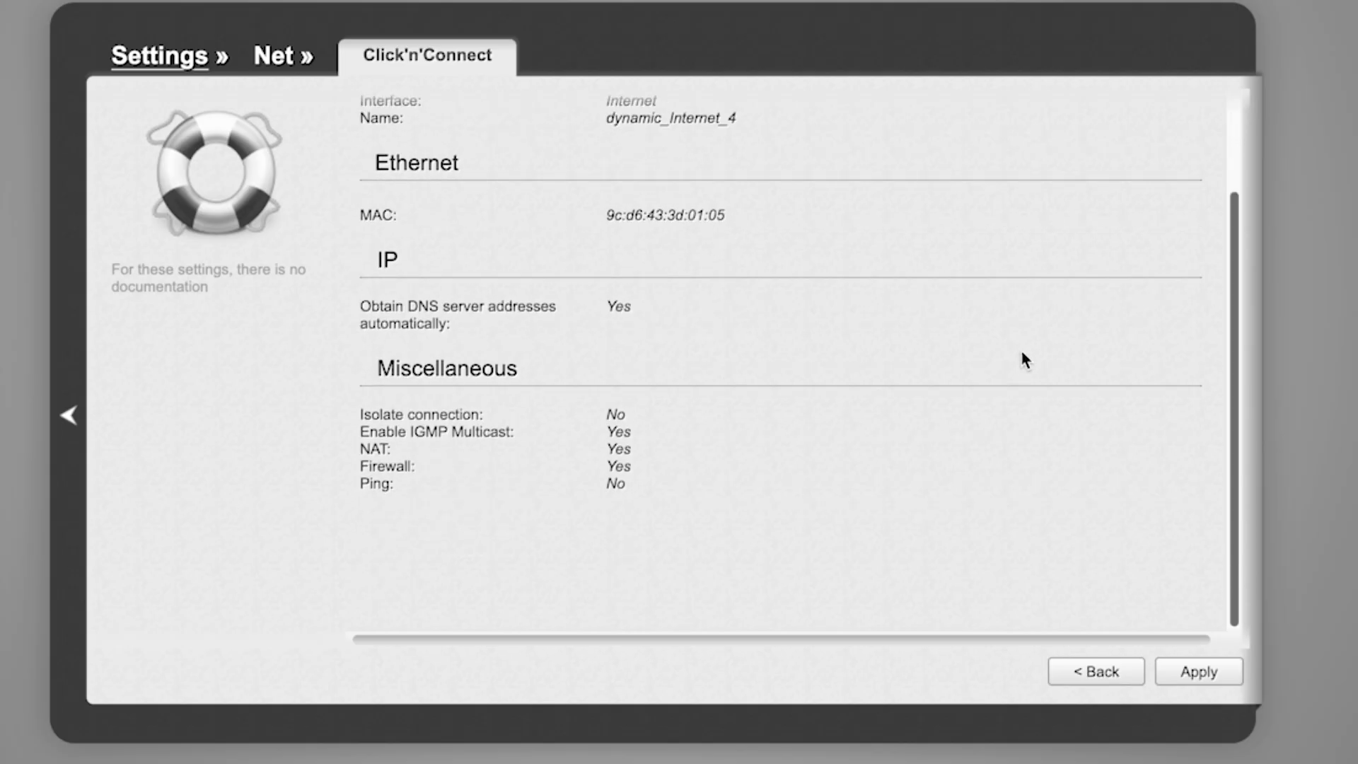
{"action": "scroll", "coordinate": [1025, 359], "scroll_direction": "up", "scroll_amount": 3}
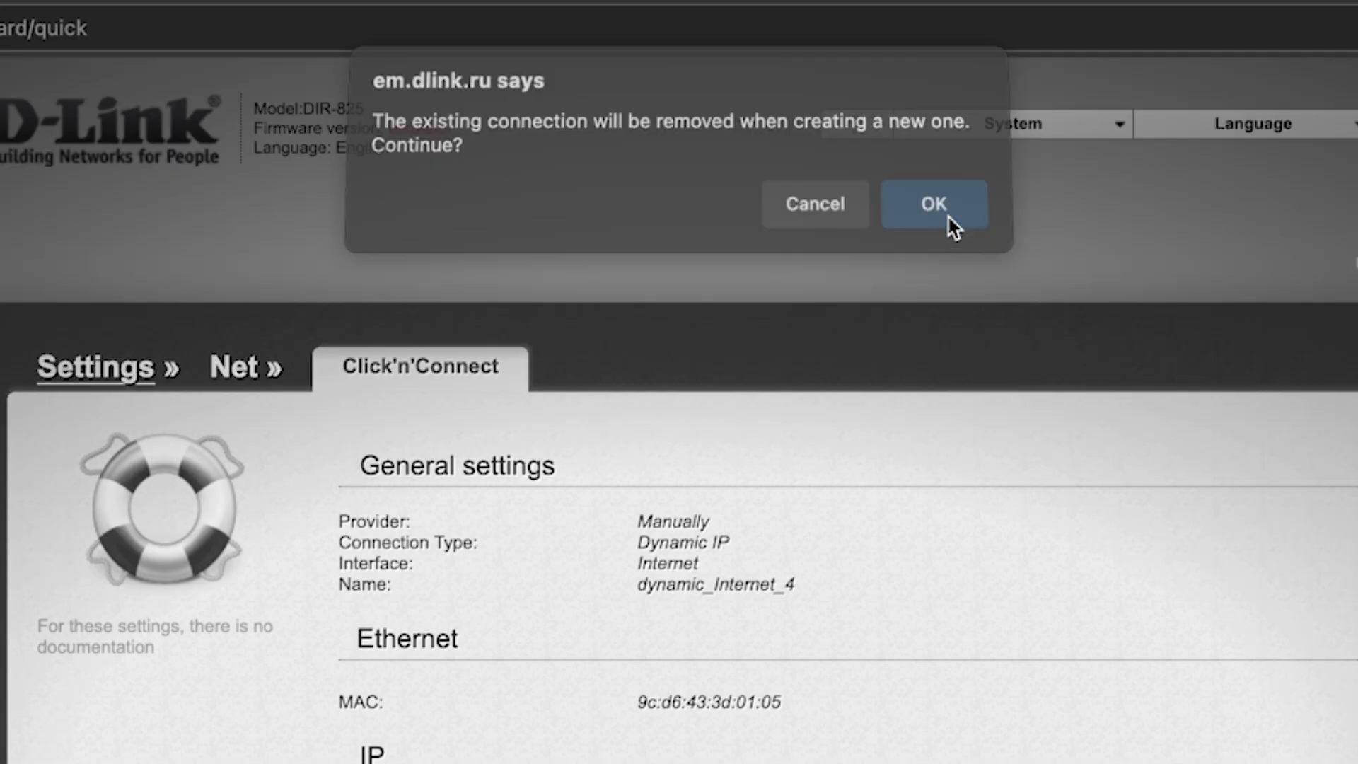
{"action": "left_click", "coordinate": [946, 216]}
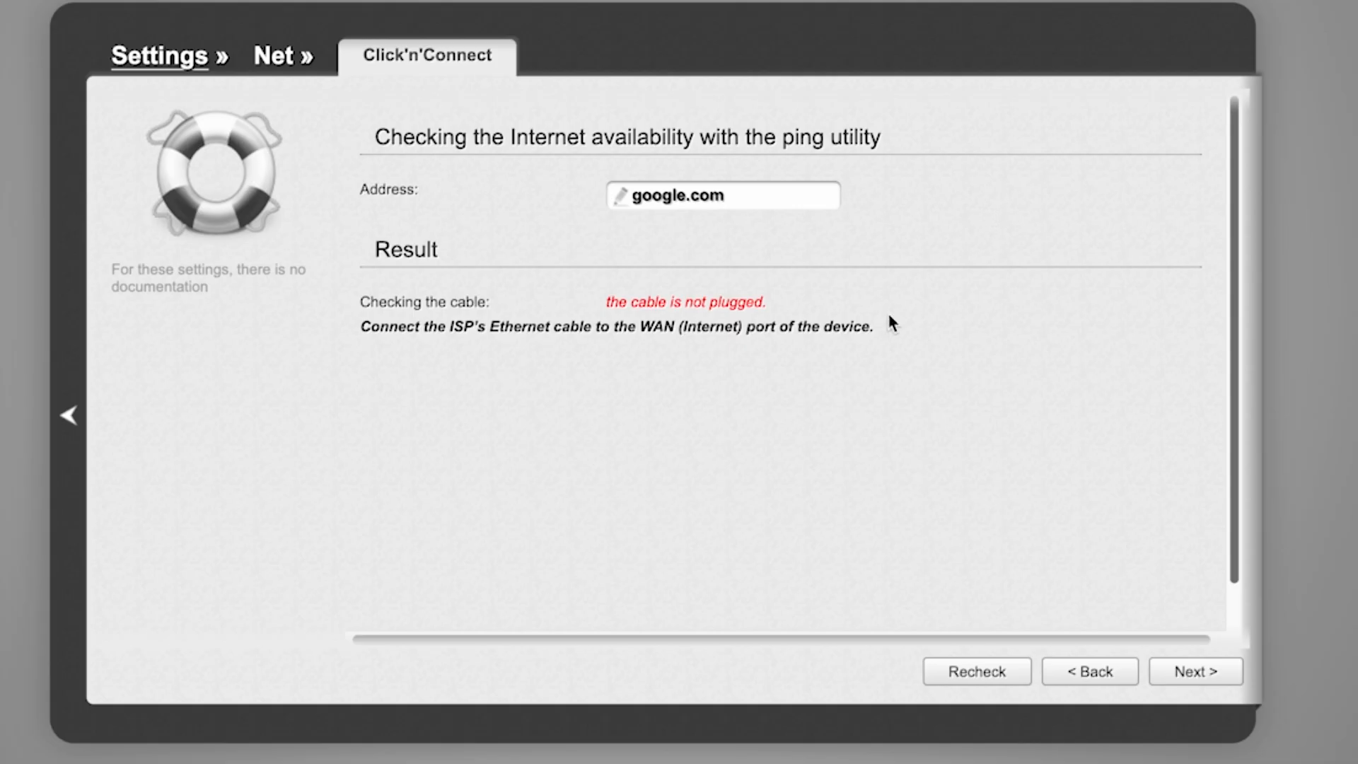
{"action": "left_click", "coordinate": [1198, 676]}
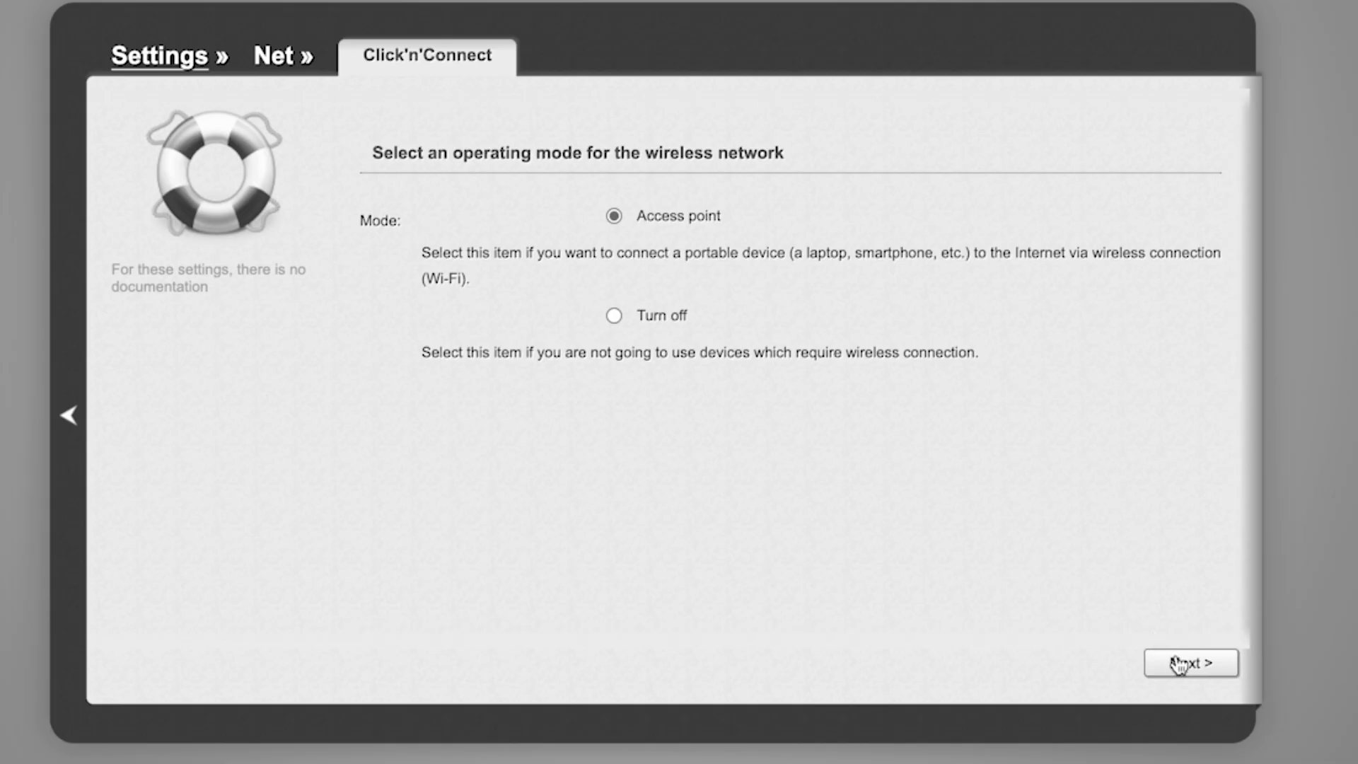
Keep access point mode and the 2.4 GHz network name DIR-EMUL
{"action": "left_click", "coordinate": [1182, 664]}
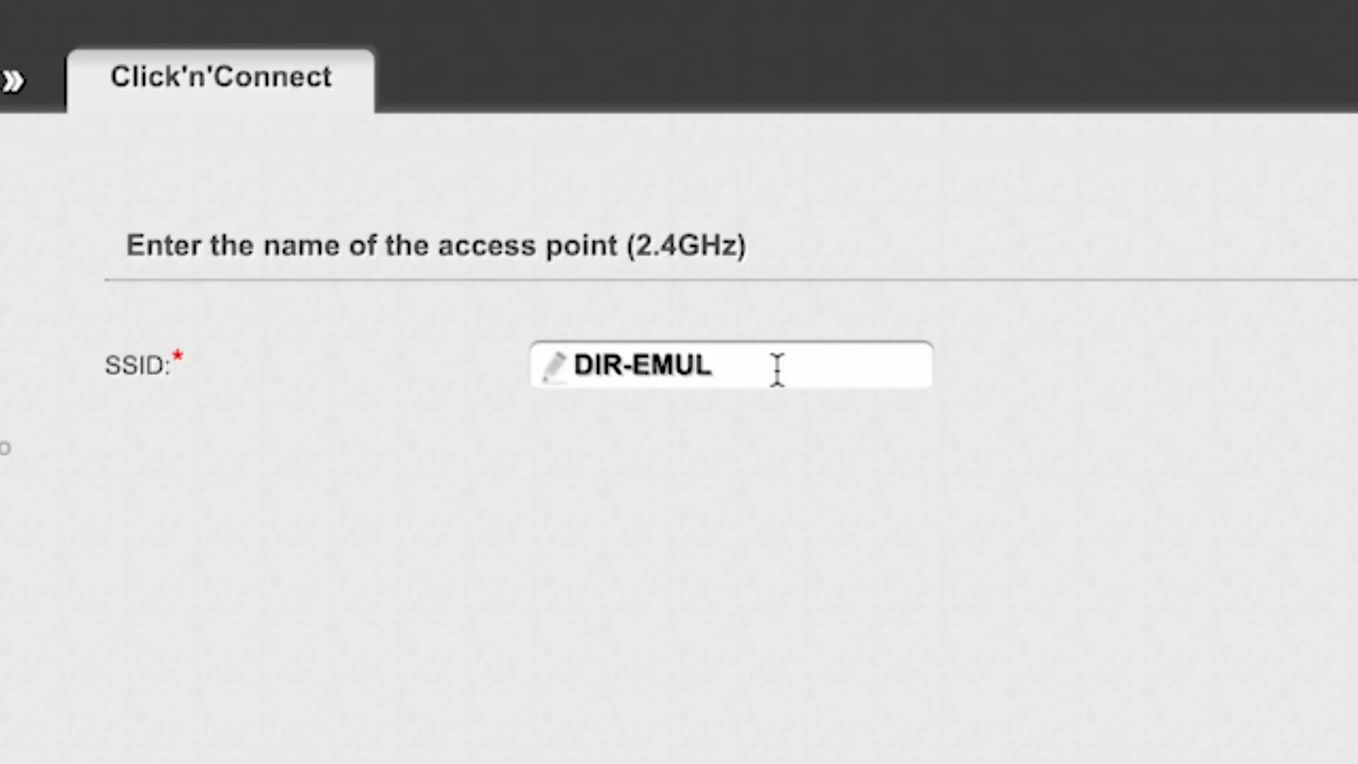
{"action": "left_click", "coordinate": [777, 368]}
{"action": "left_click_drag", "start_coordinate": [580, 364], "coordinate": [710, 362]}
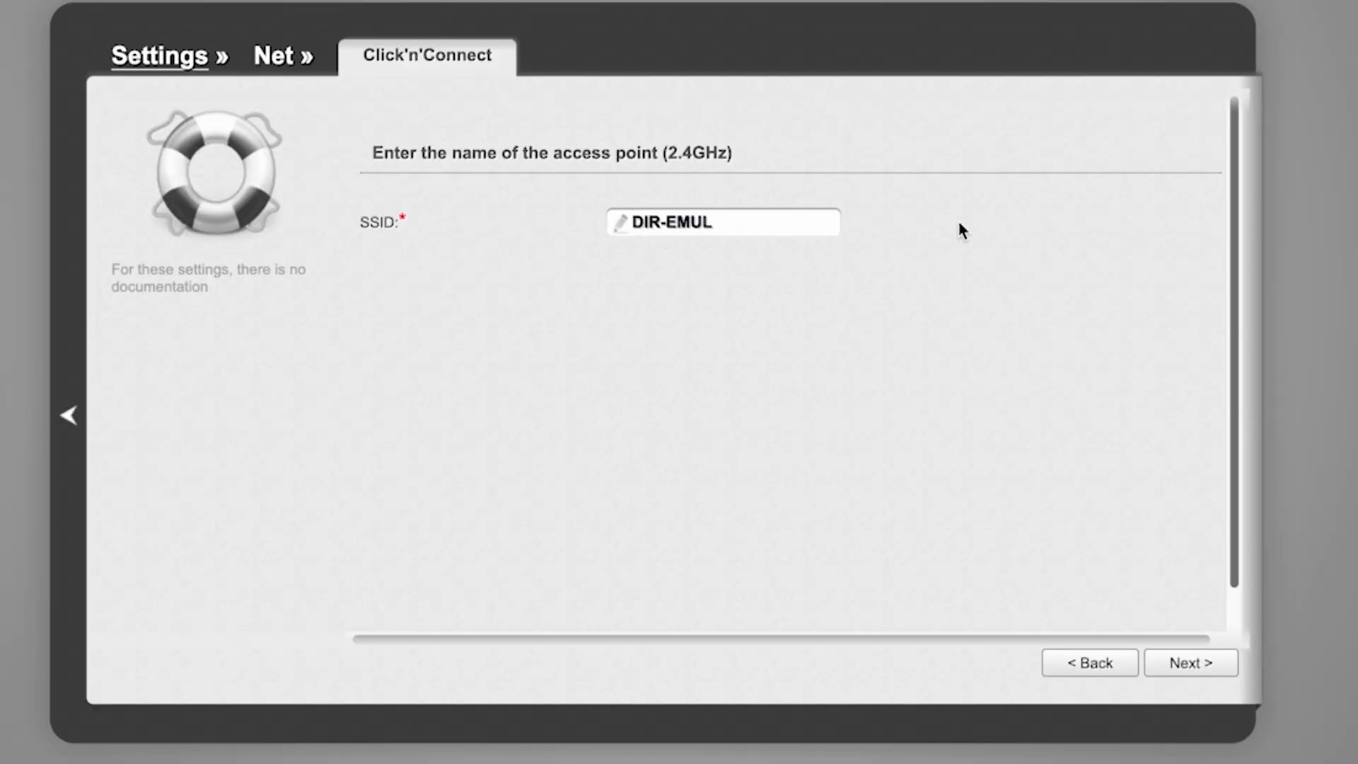
{"action": "left_click", "coordinate": [1195, 662]}
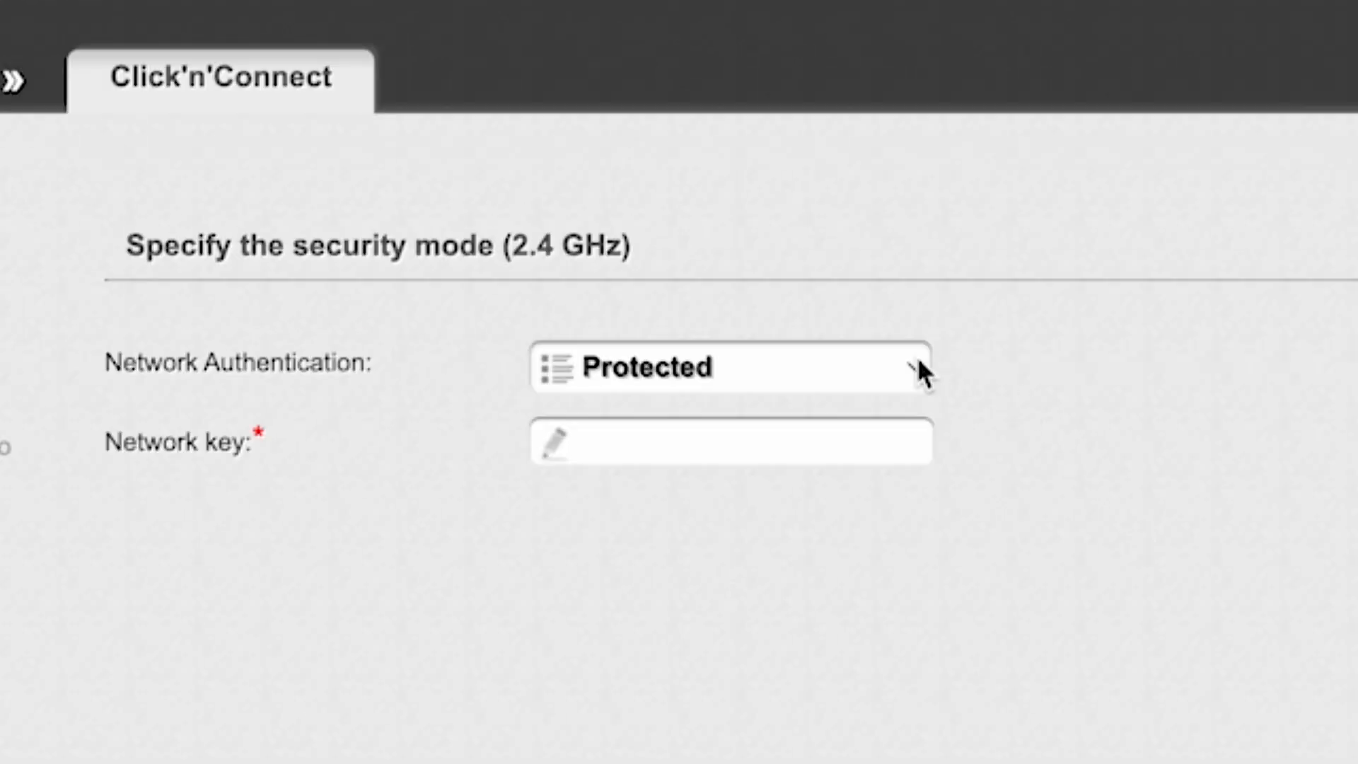
Leave 2.4 GHz authentication Protected and set its network key
{"action": "left_click", "coordinate": [918, 360]}
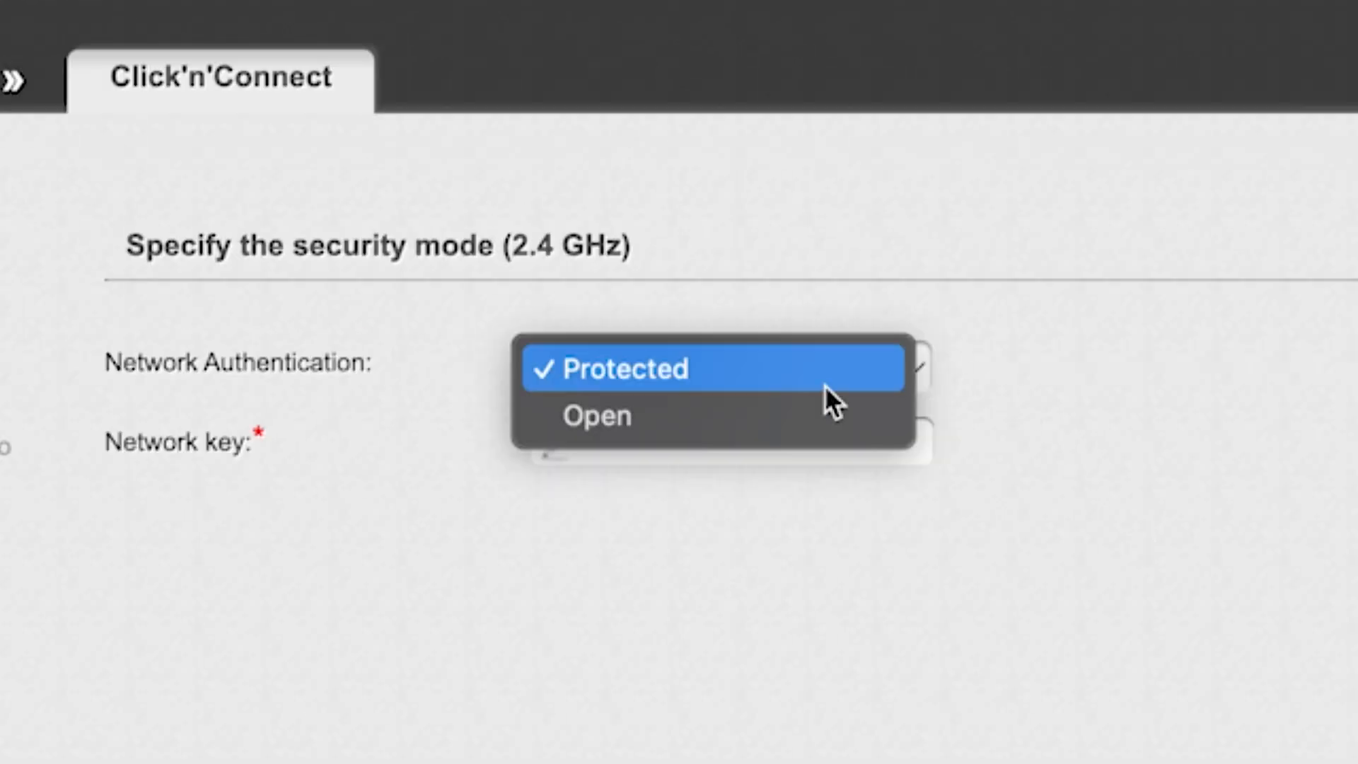
{"action": "left_click", "coordinate": [714, 369]}
{"action": "left_click", "coordinate": [748, 444]}
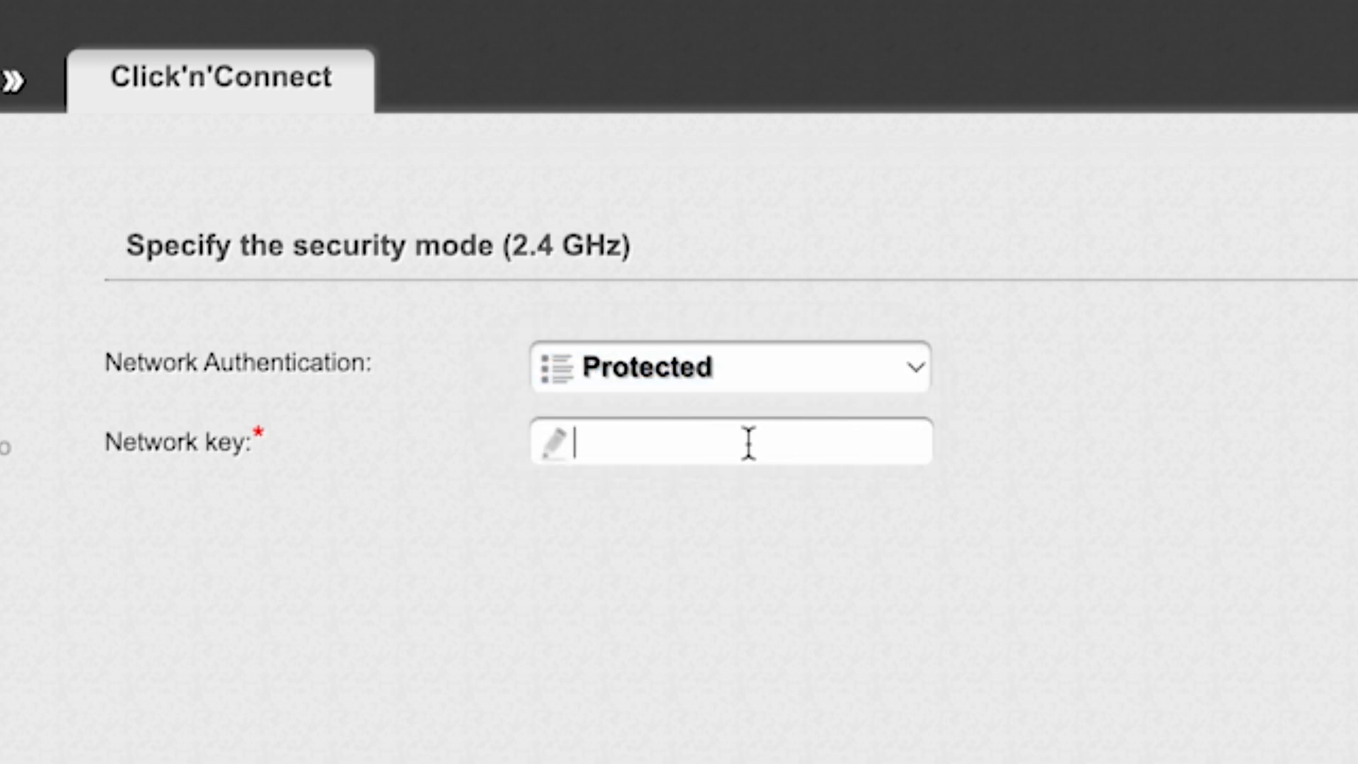
{"action": "type", "text": "123456789"}
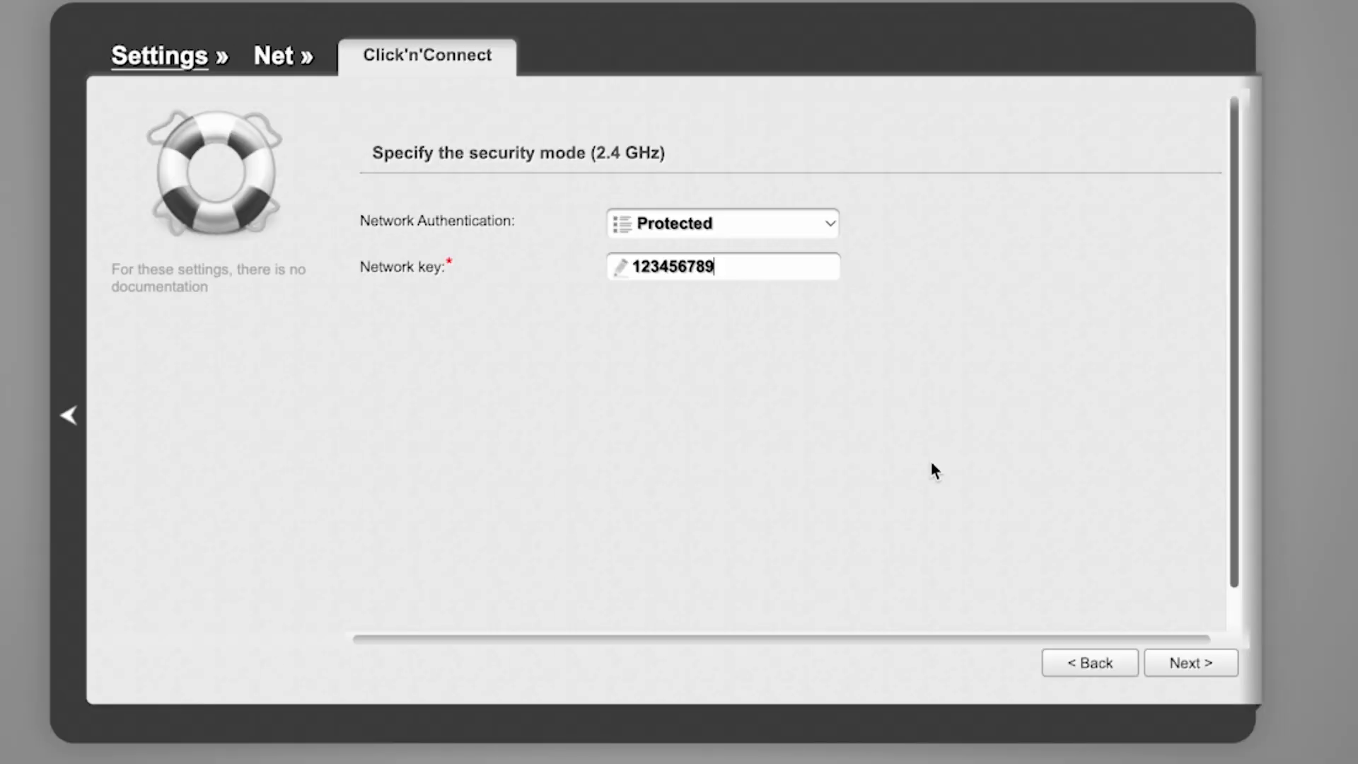
{"action": "left_click", "coordinate": [1190, 665]}
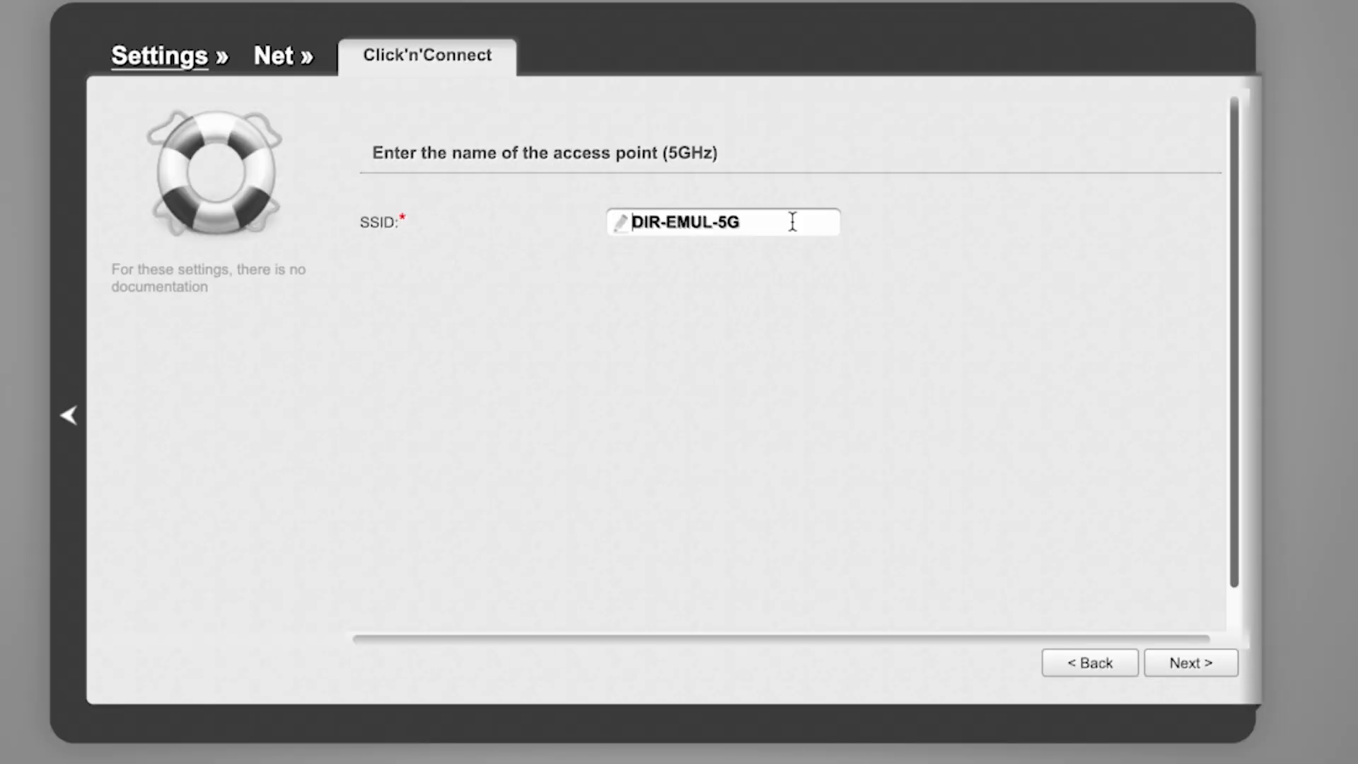
Keep the 5GHz name DIR-EMUL-5G and give it a network key
{"action": "left_click", "coordinate": [1193, 666]}
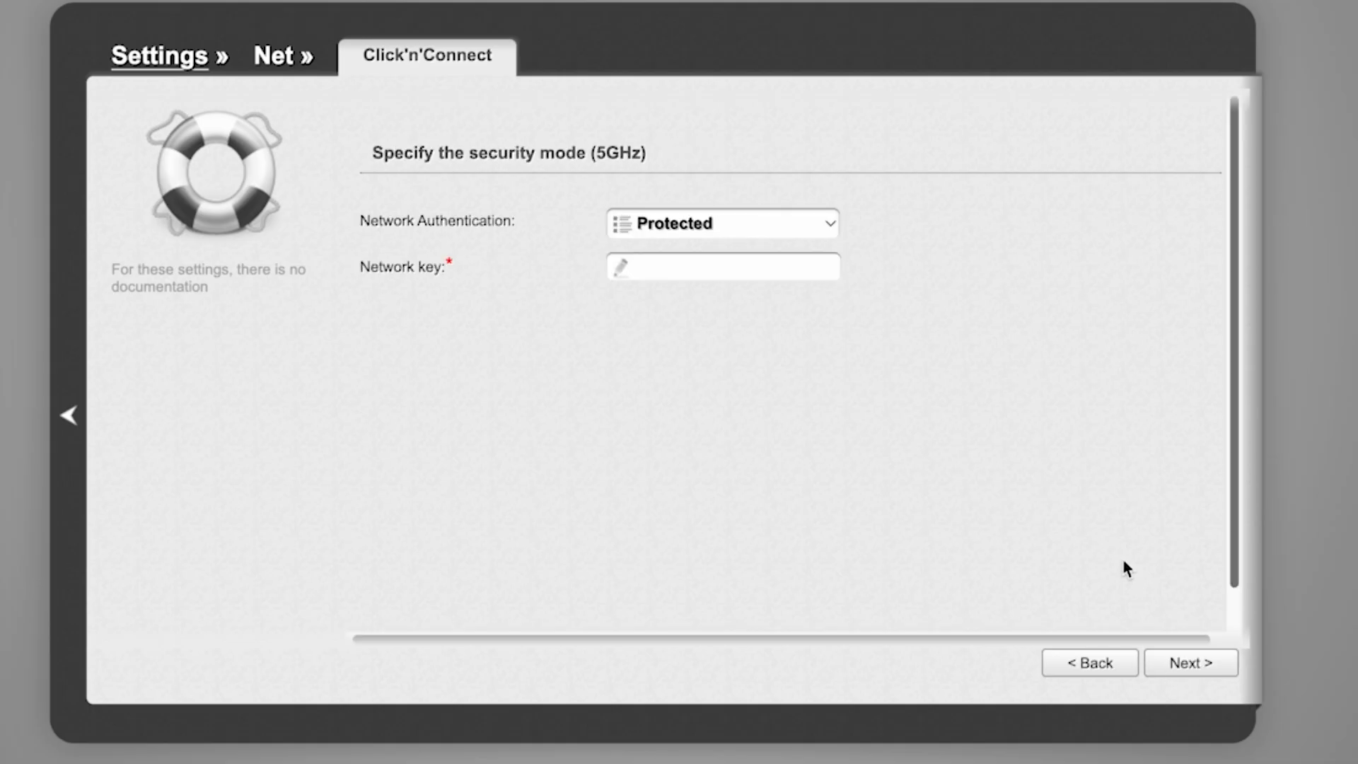
{"action": "left_click", "coordinate": [742, 266]}
{"action": "type", "text": "123456789"}
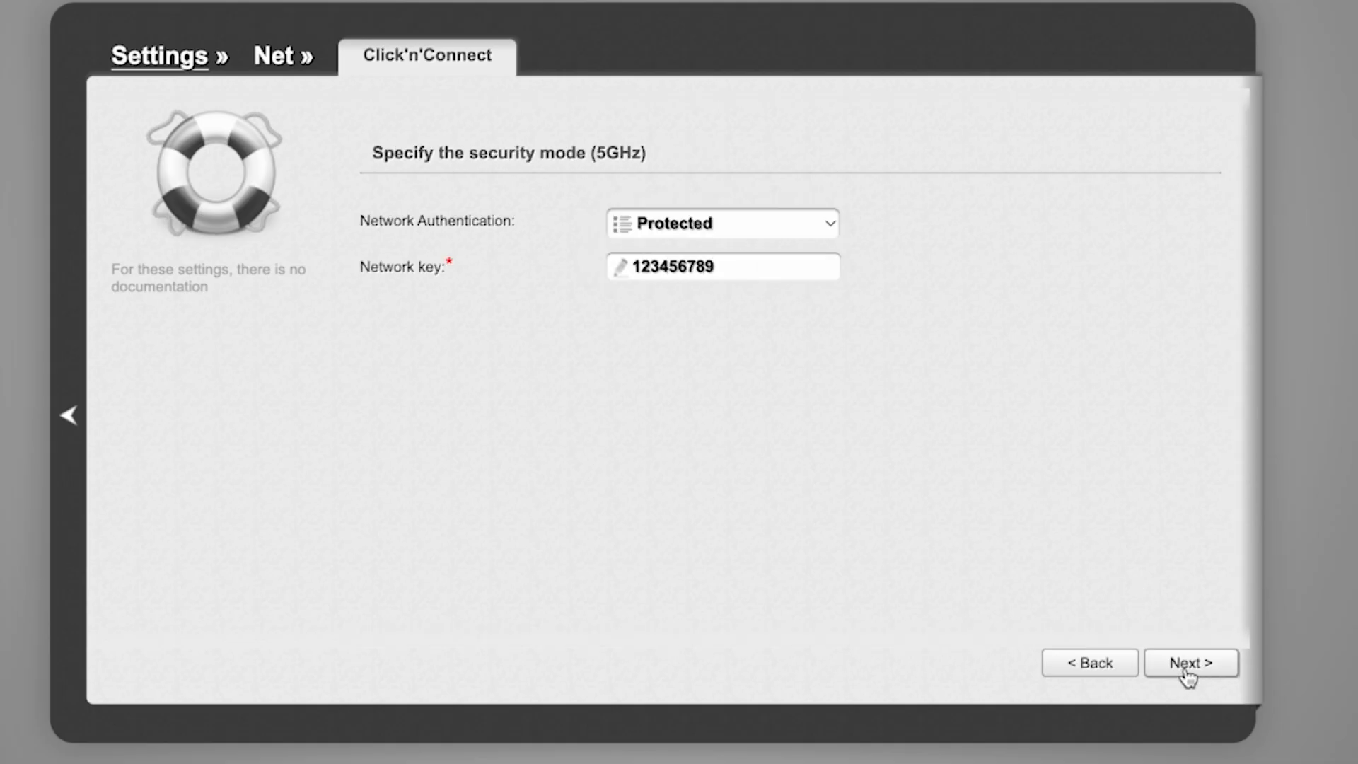
{"action": "left_click", "coordinate": [1191, 665]}
Review the Wi-Fi summary for DIR-EMUL and DIR-EMUL-5G and apply it
{"action": "scroll", "coordinate": [980, 388], "scroll_direction": "down", "scroll_amount": 3}
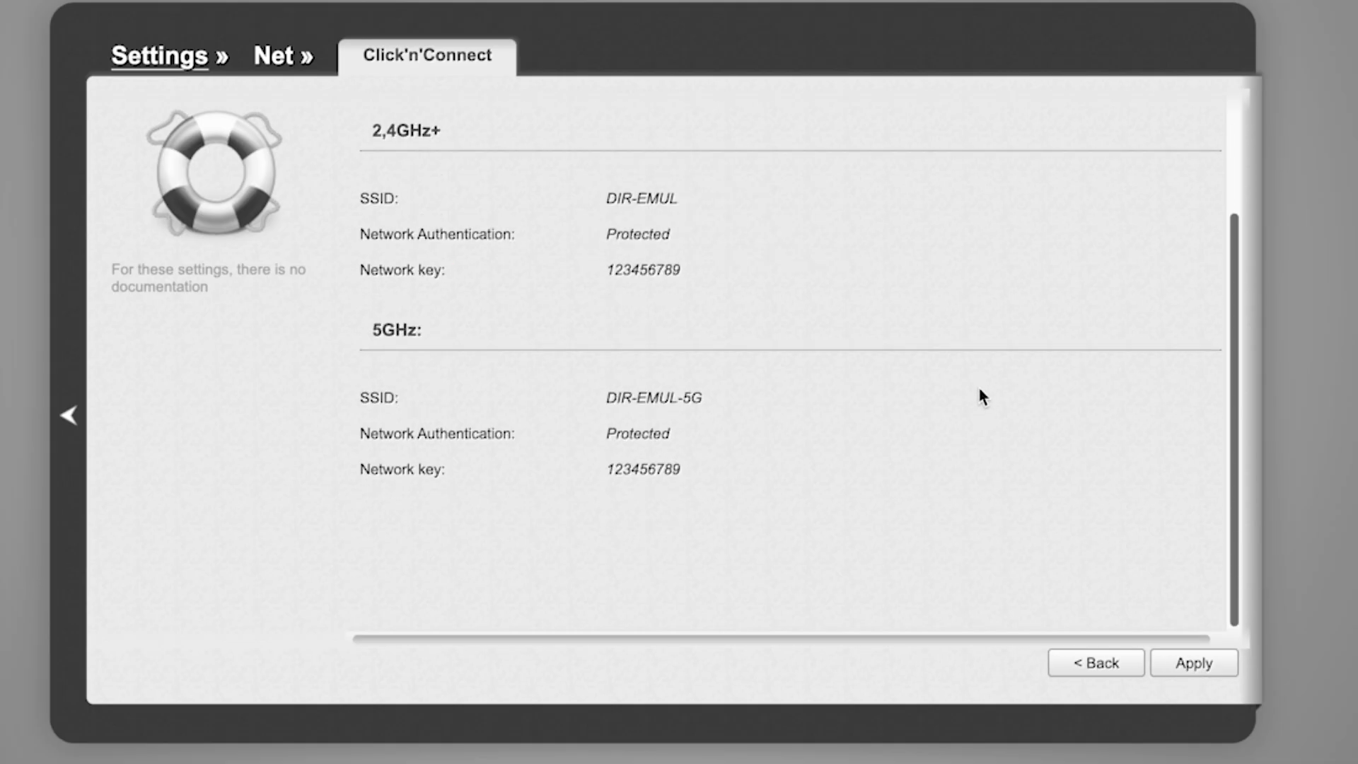
{"action": "scroll", "coordinate": [980, 391], "scroll_direction": "up", "scroll_amount": 3}
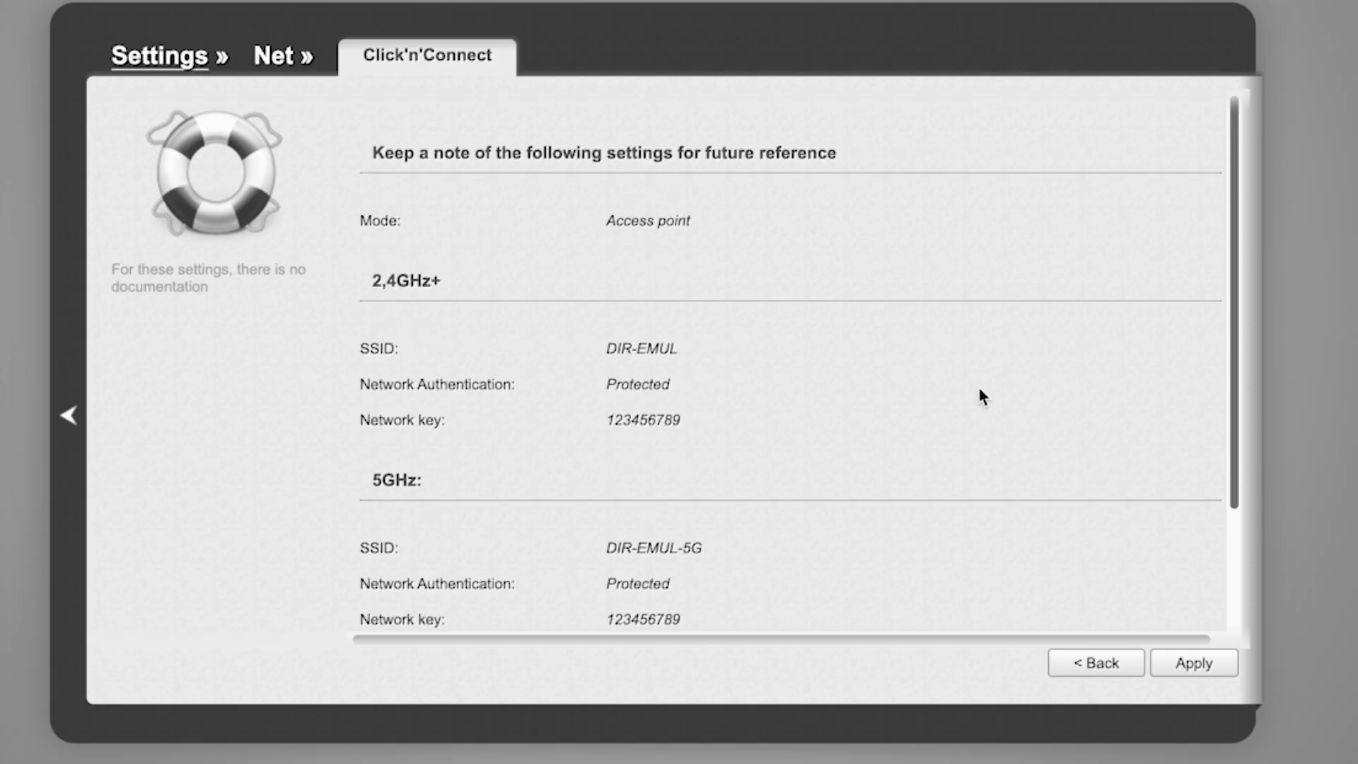
{"action": "scroll", "coordinate": [980, 390], "scroll_direction": "down", "scroll_amount": 3}
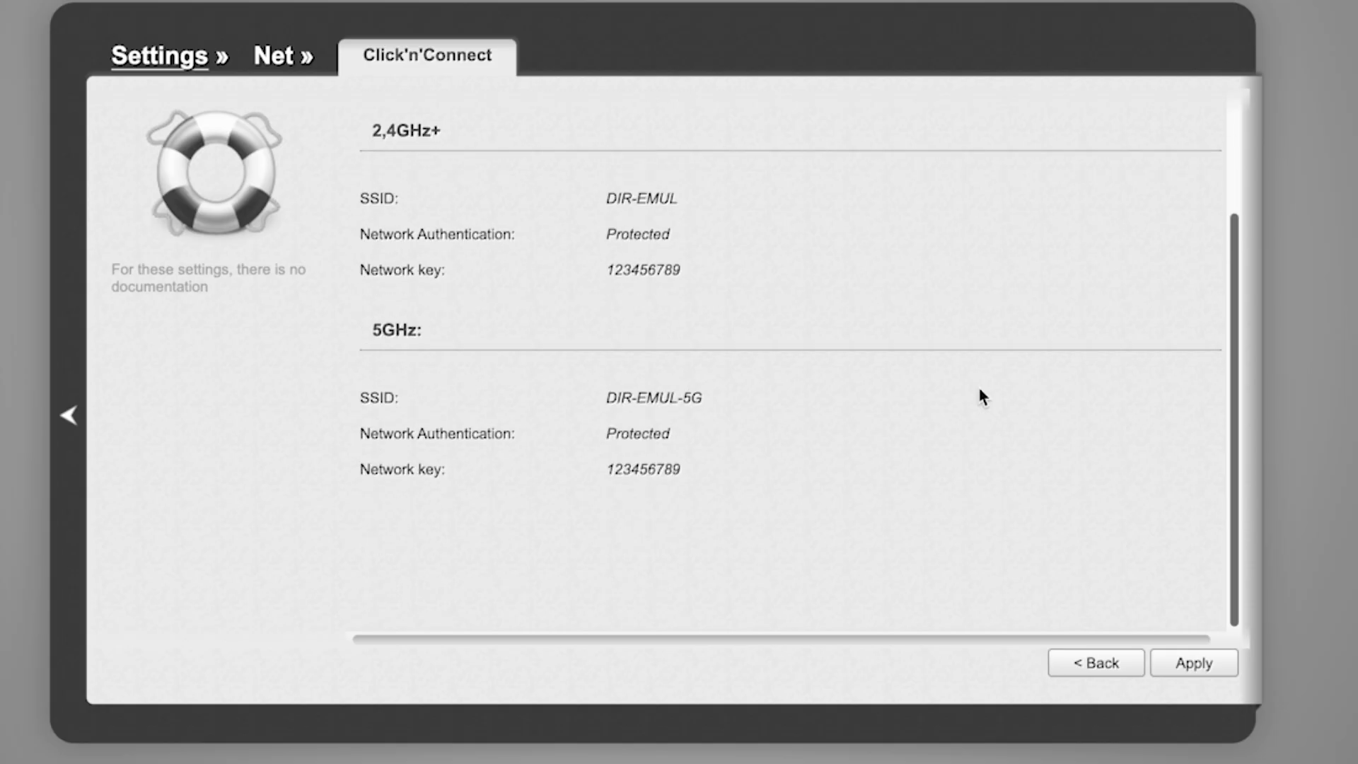
{"action": "left_click", "coordinate": [1200, 661]}
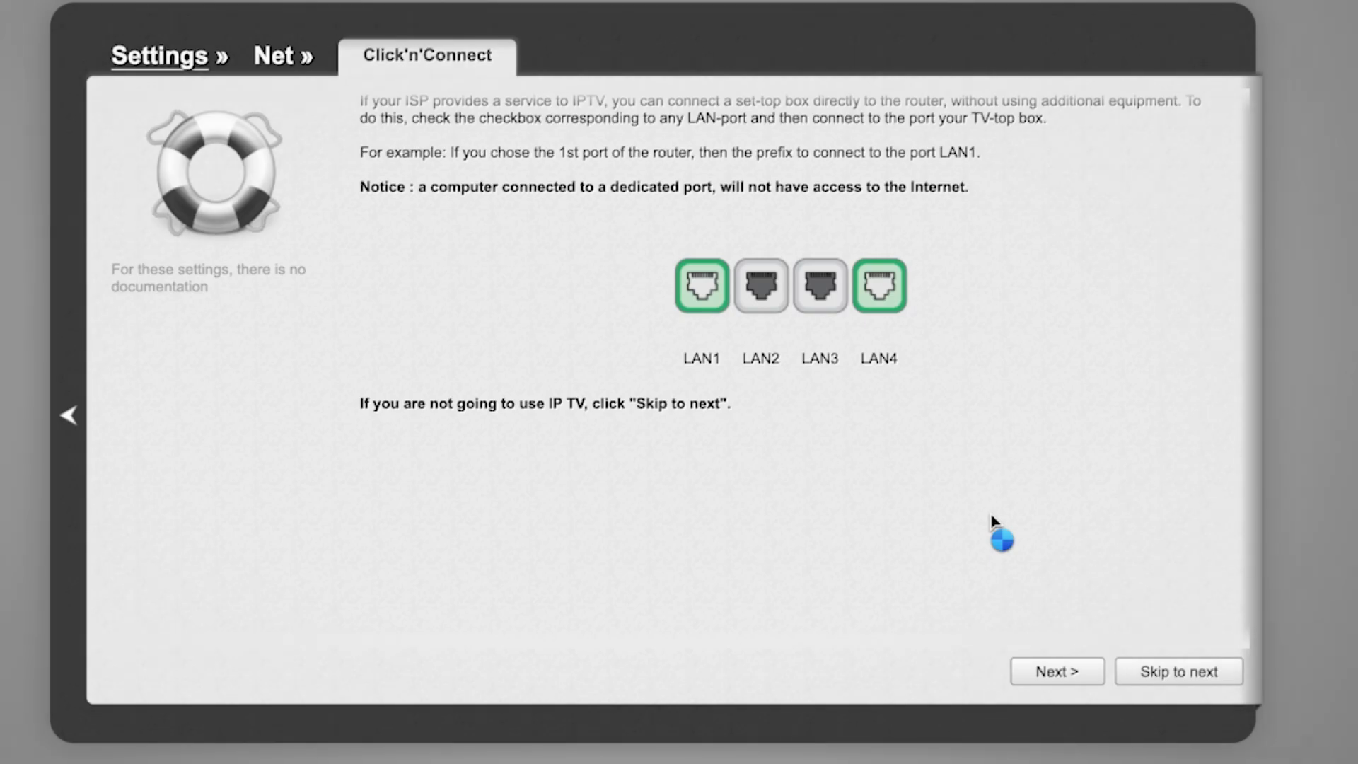
{"action": "scroll", "coordinate": [992, 527], "scroll_direction": "down", "scroll_amount": 1}
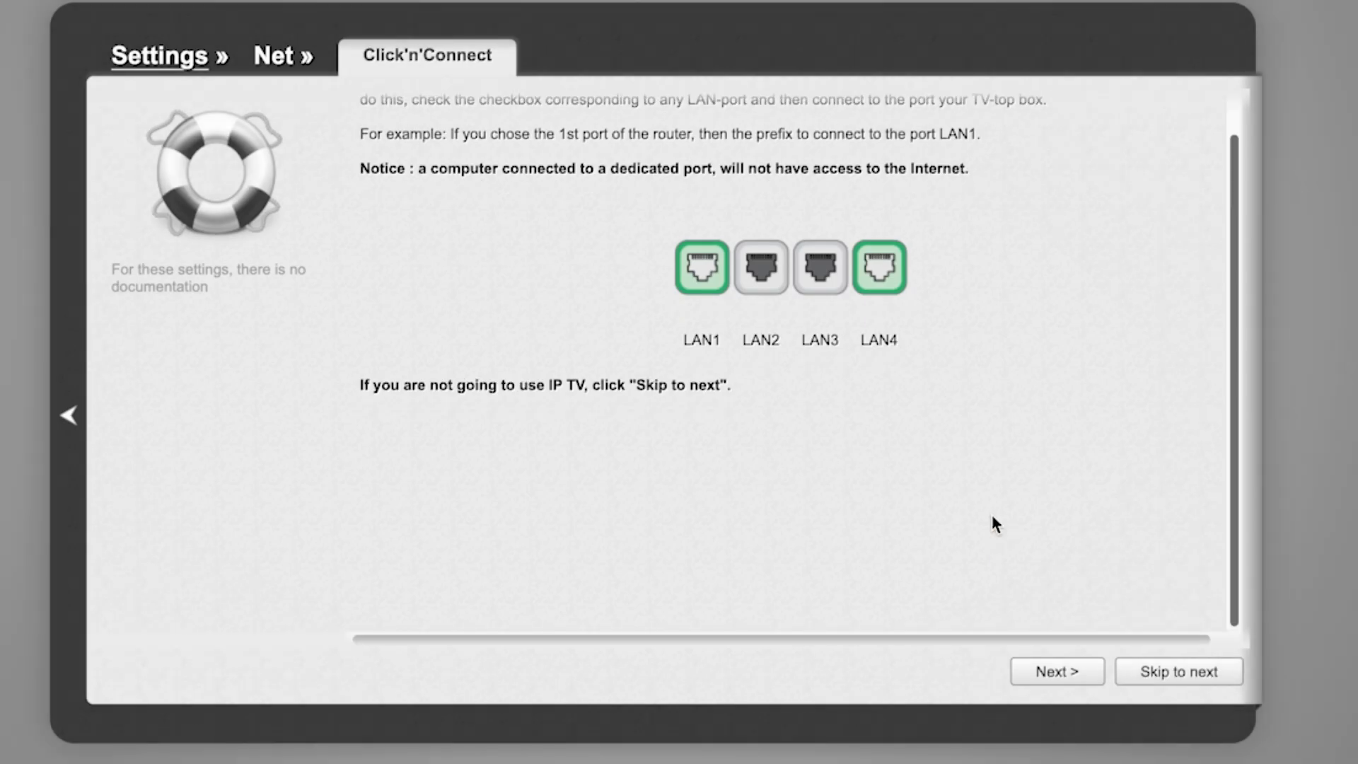
{"action": "scroll", "coordinate": [992, 516], "scroll_direction": "up", "scroll_amount": 1}
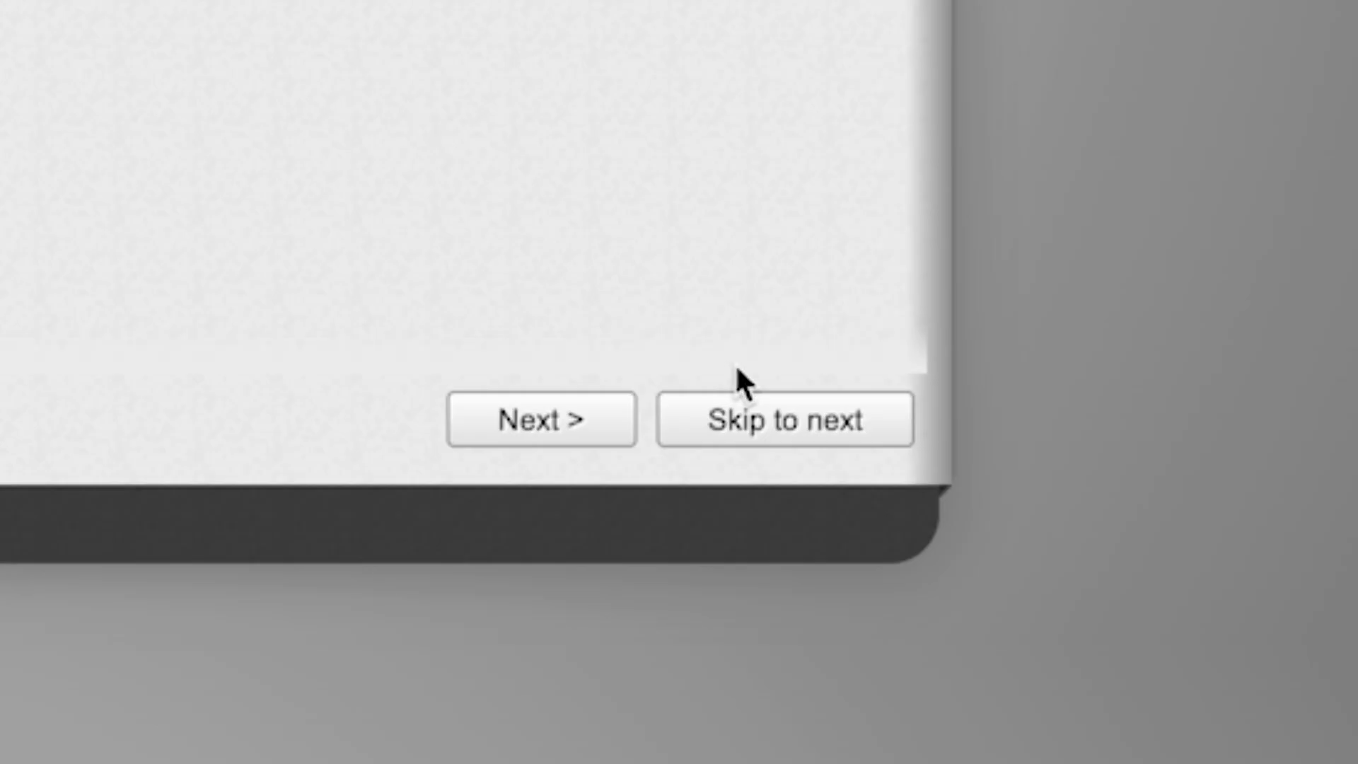
Skip IPTV port setup, apply the wizard settings and acknowledge 'Setup is complete!'
{"action": "left_click", "coordinate": [755, 423]}
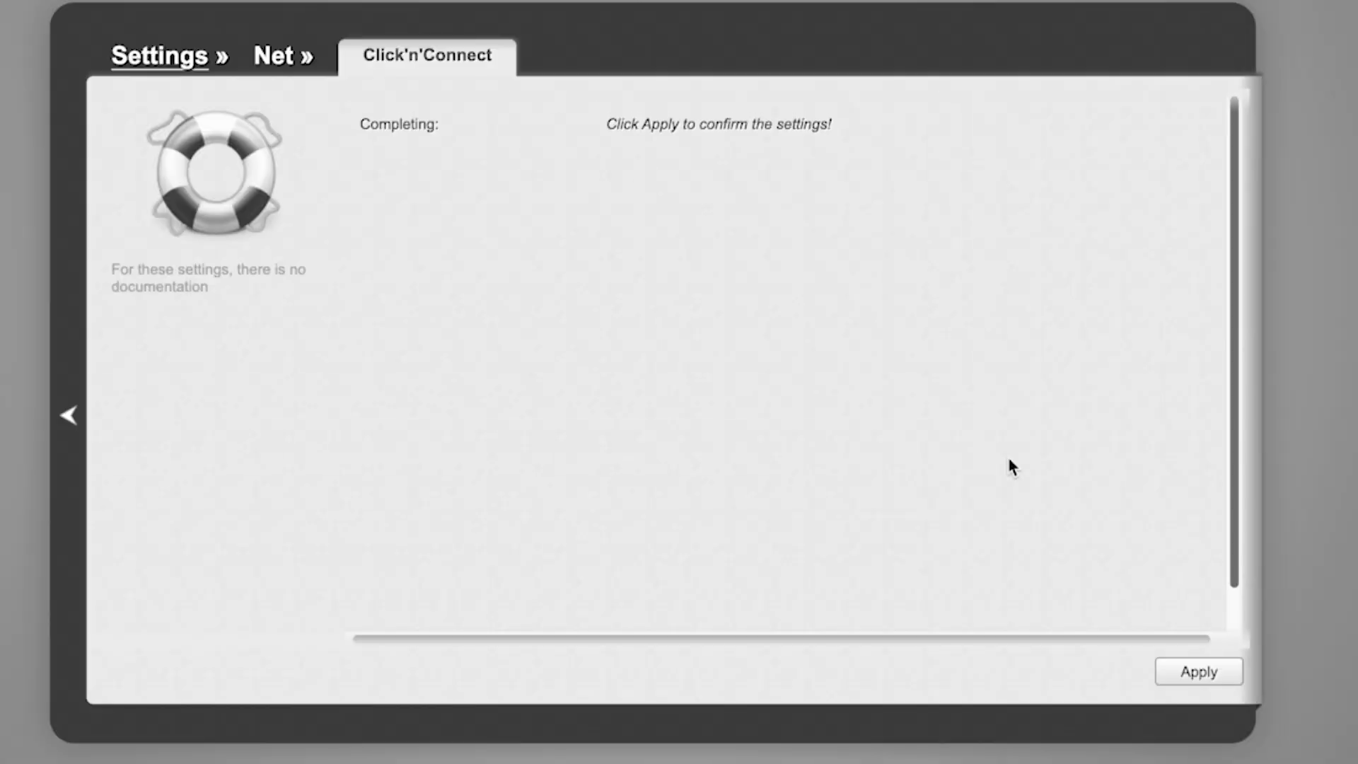
{"action": "left_click", "coordinate": [1208, 668]}
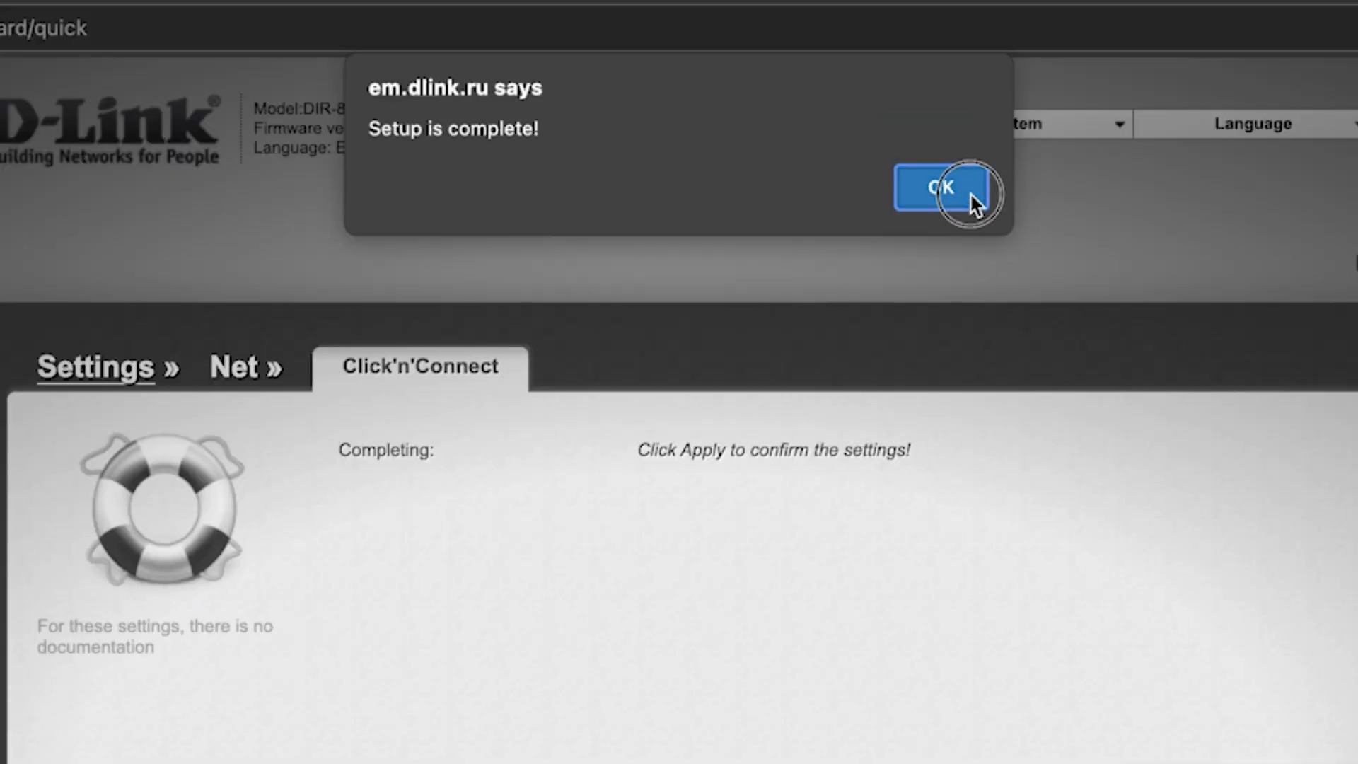
{"action": "left_click", "coordinate": [969, 194]}
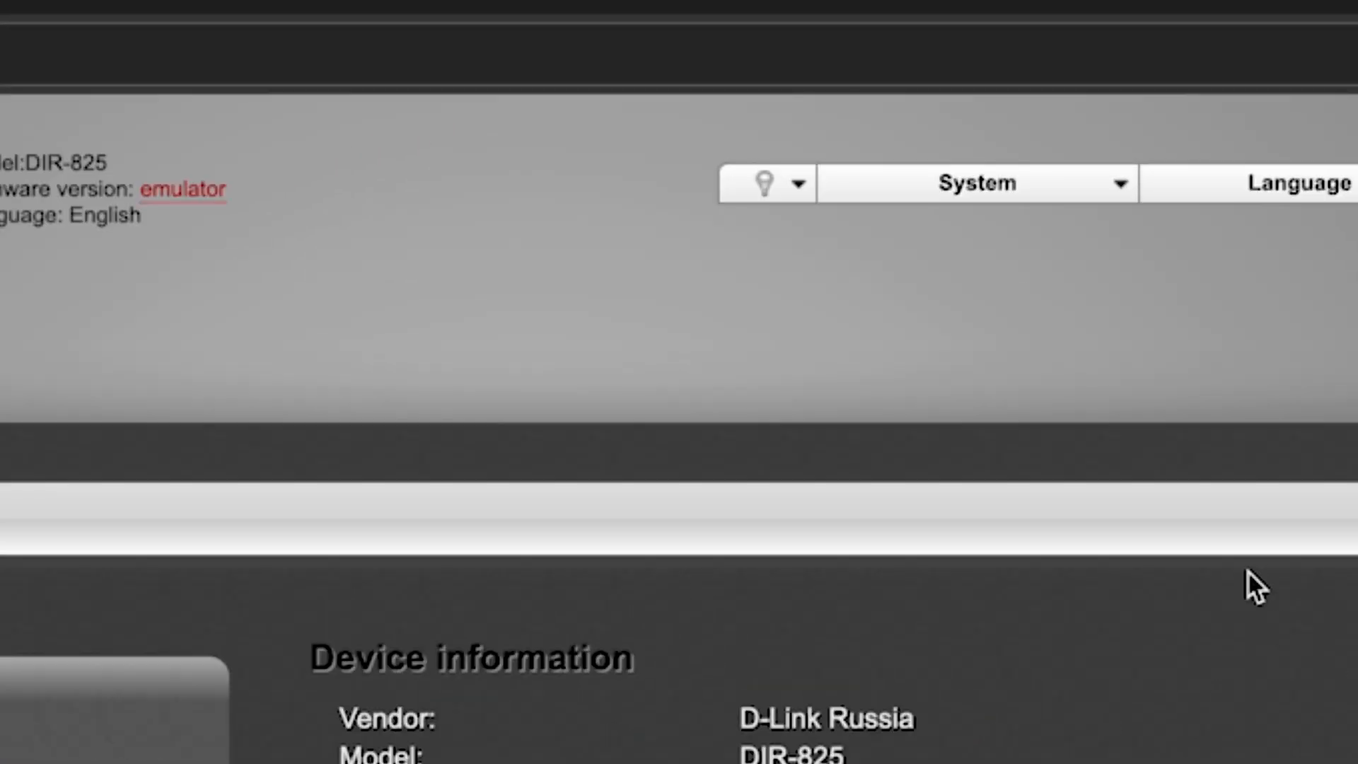
Save the configuration and reboot the router from the System menu, confirming both notices
{"action": "left_click", "coordinate": [1122, 197]}
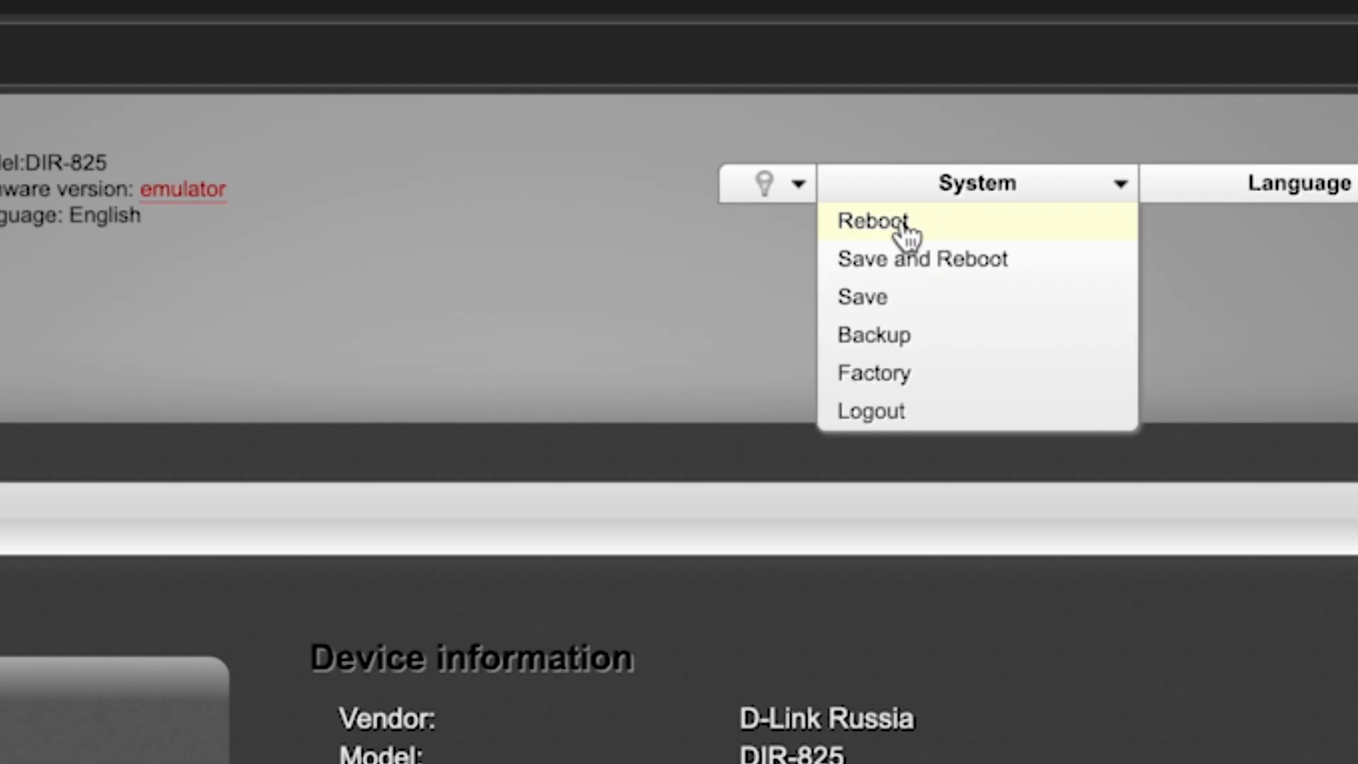
{"action": "left_click", "coordinate": [971, 267]}
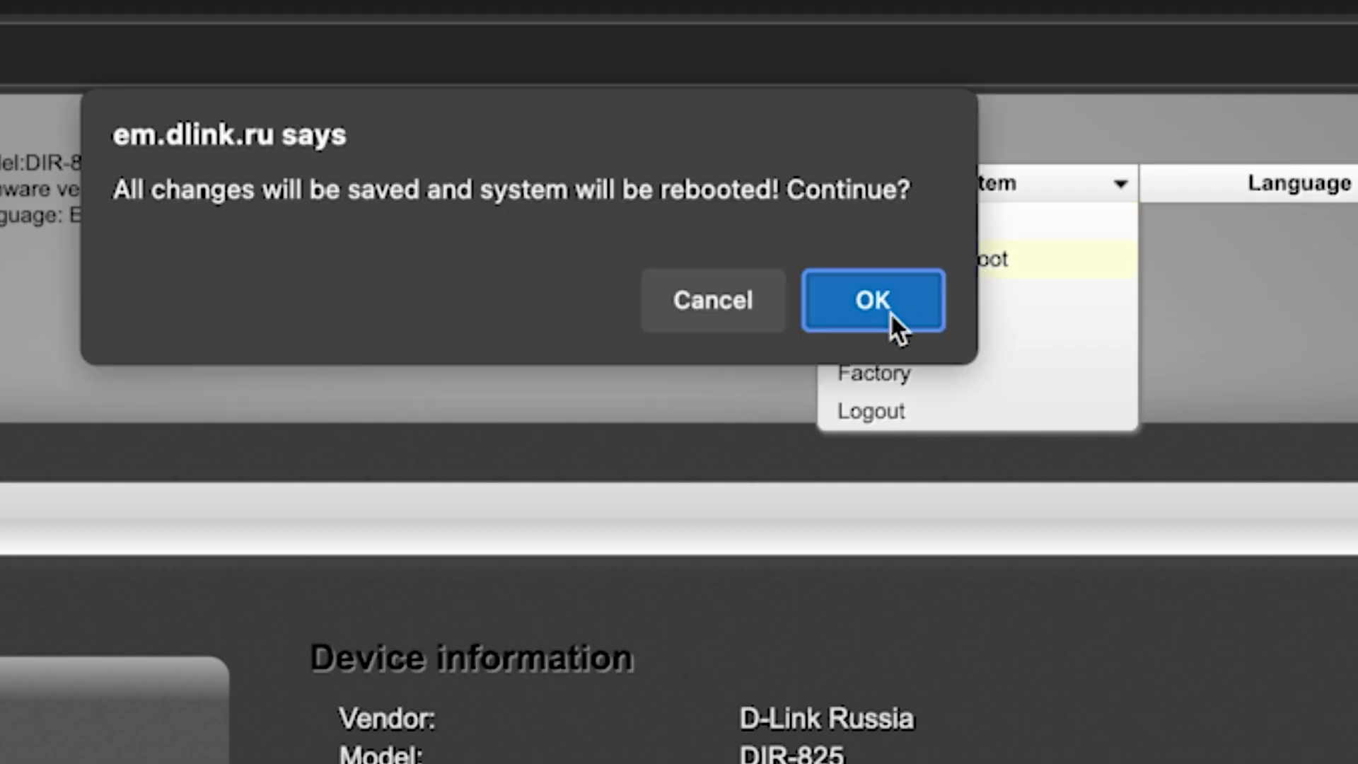
{"action": "left_click", "coordinate": [890, 311]}
{"action": "left_click", "coordinate": [890, 312]}
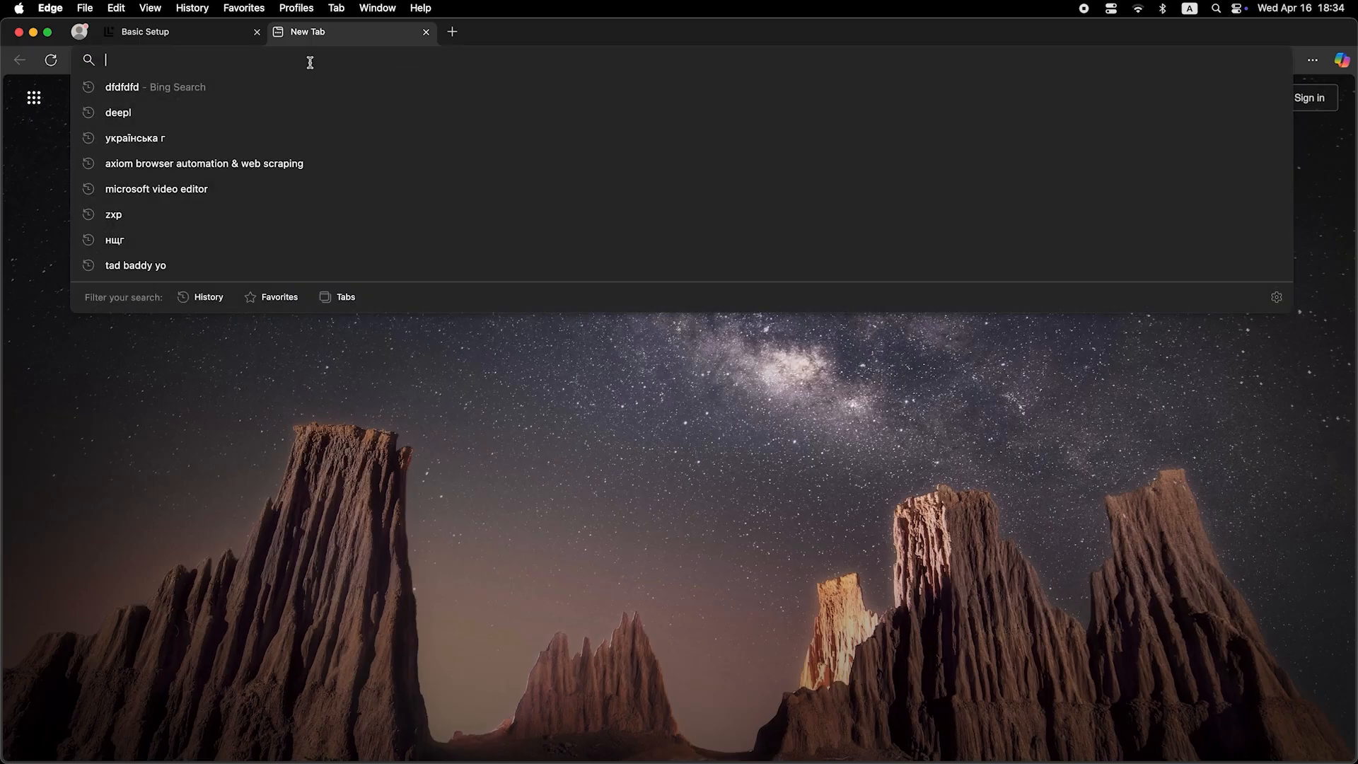
Run a search for 'dfdfdf' from a new Edge tab
{"action": "type", "text": "dfdfdfdf"}
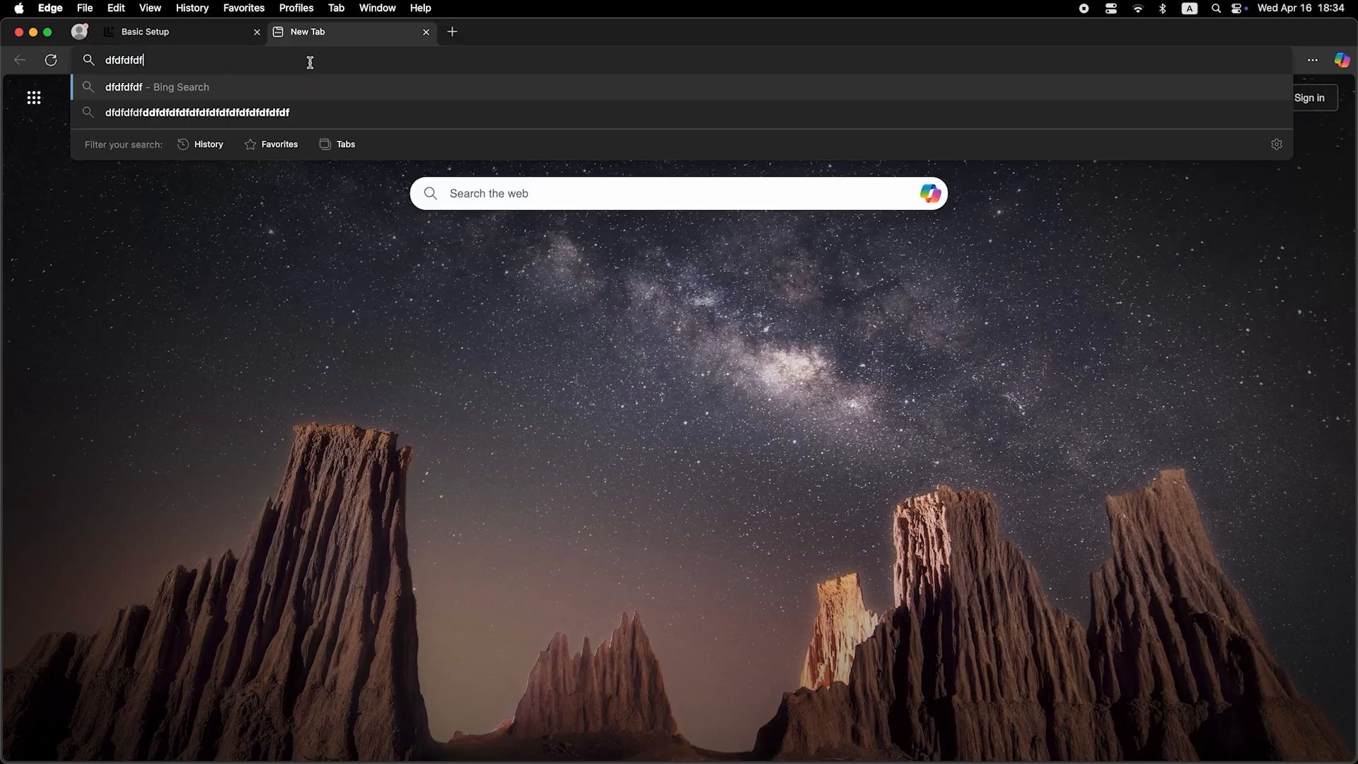
{"action": "key", "text": "Return"}
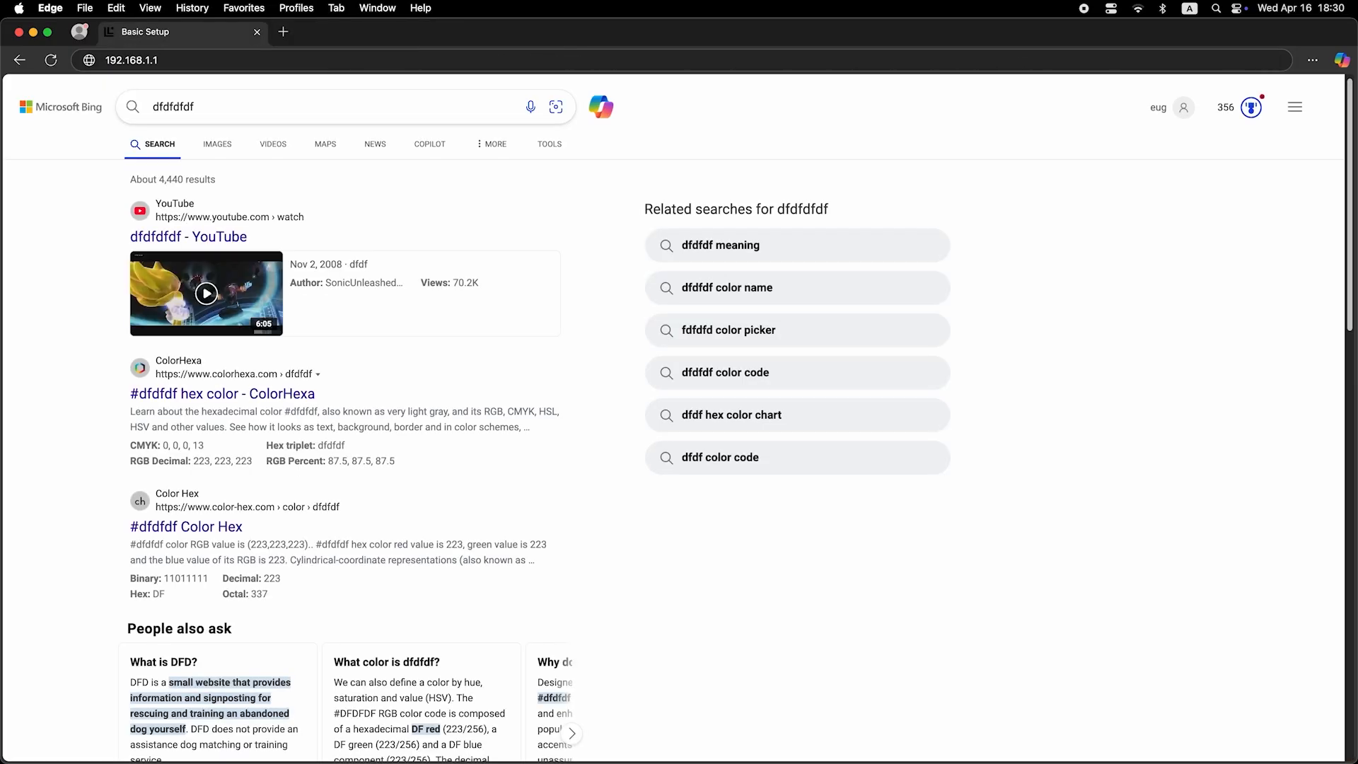